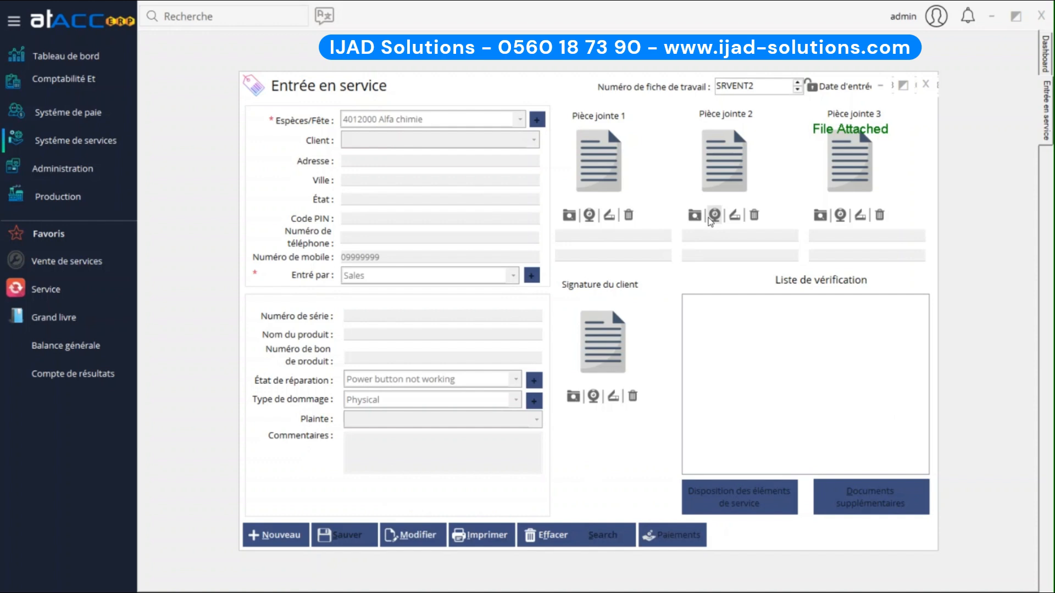
Step: Open the service system's Département des services operation and select work sheet SRVENT2 for the voucher
left_click(72, 141)
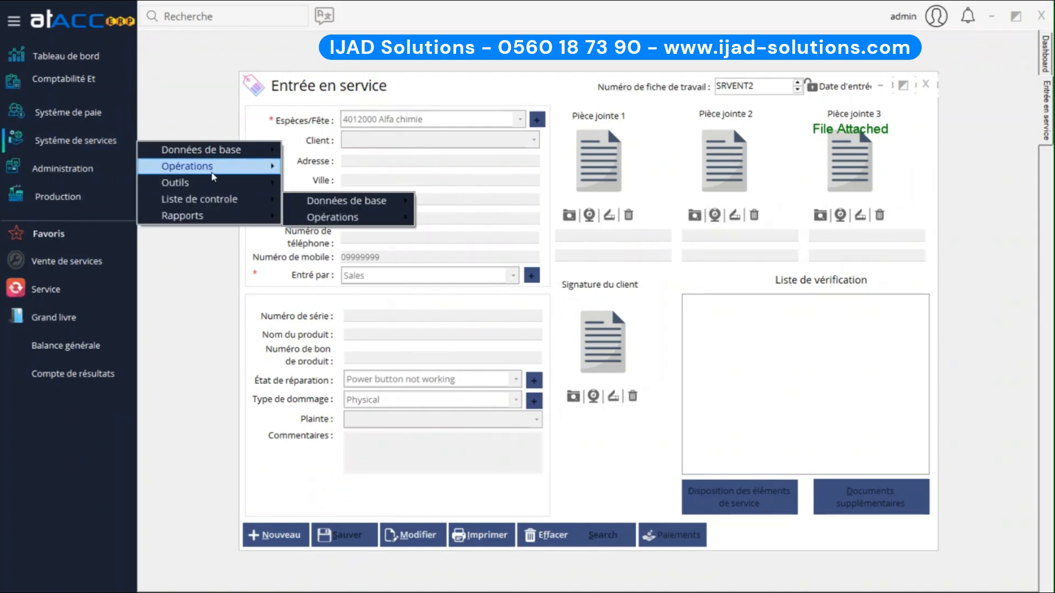
mouse_move(214, 176)
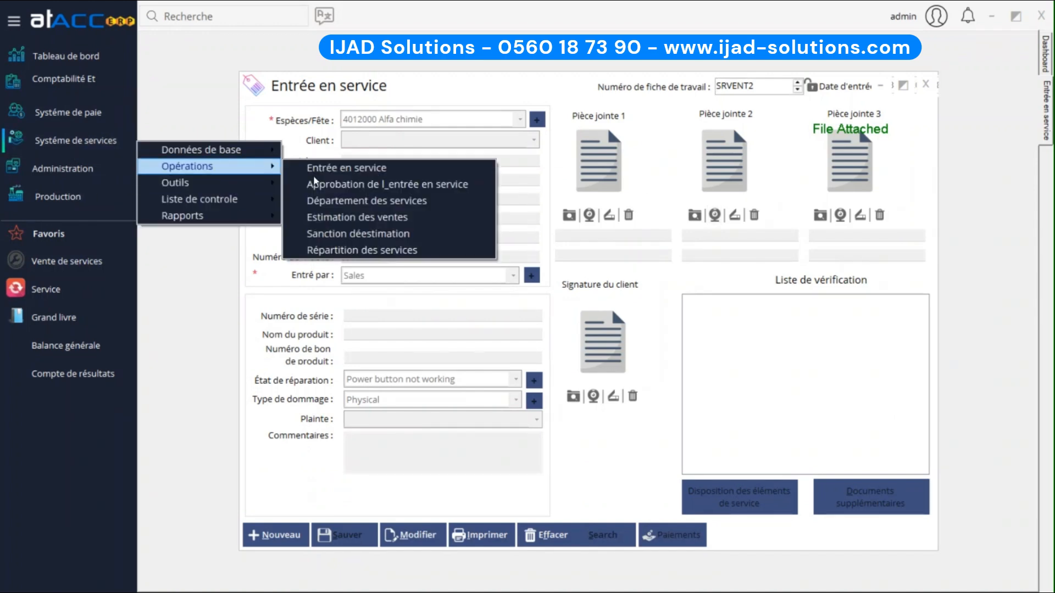
left_click(339, 202)
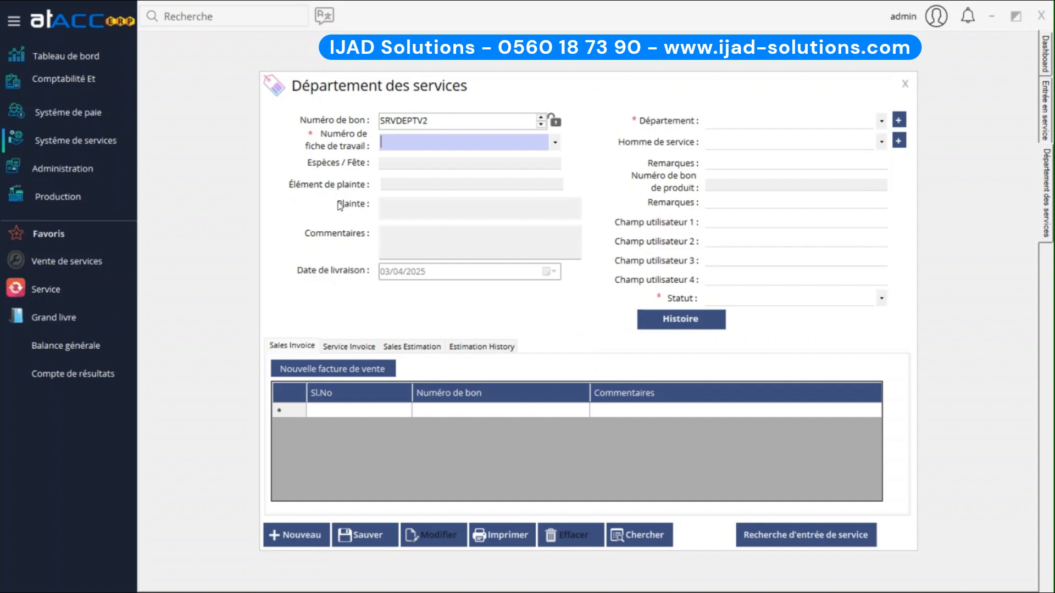
left_click(554, 141)
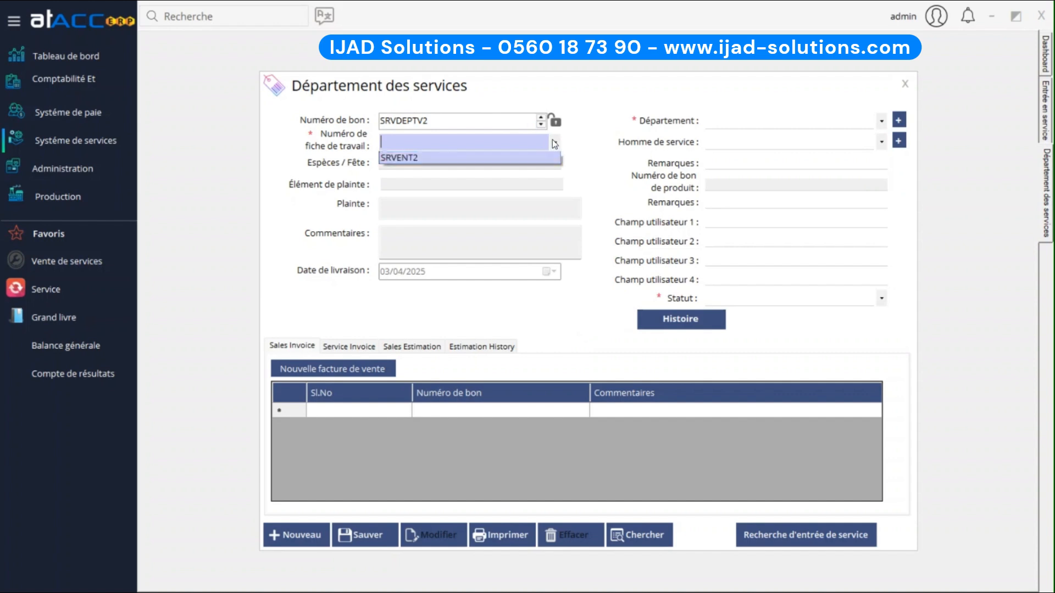
left_click(506, 158)
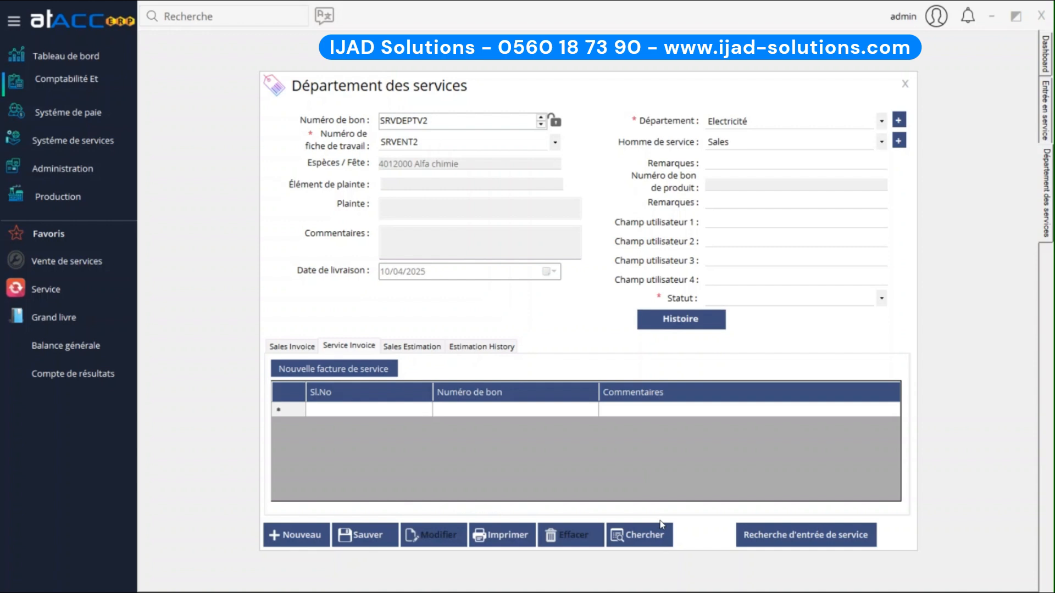
Step: Review the department and service man assigned to the voucher
left_click(738, 121)
left_click(737, 121)
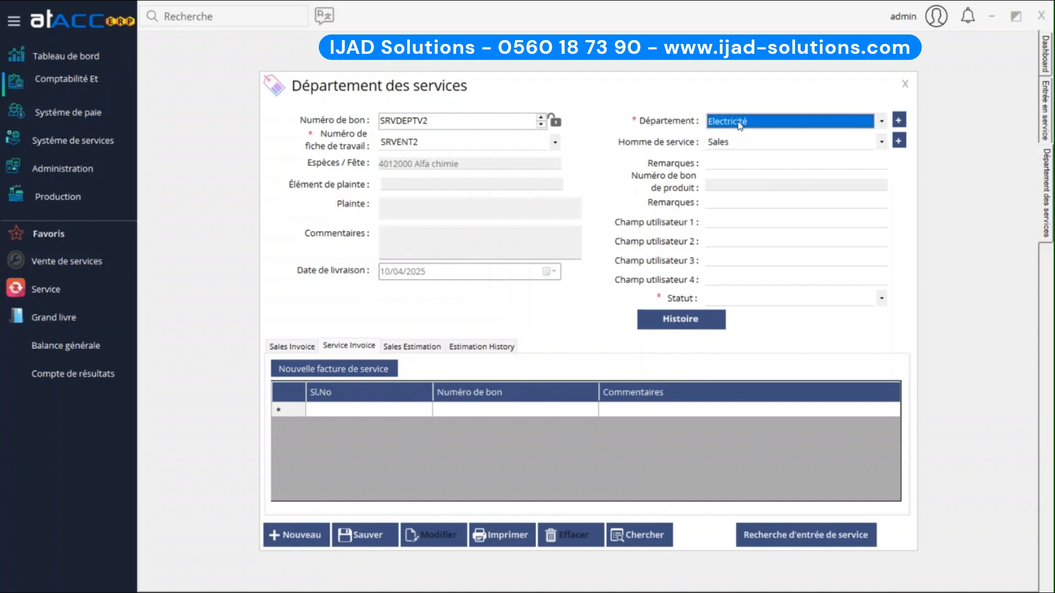
left_click(736, 144)
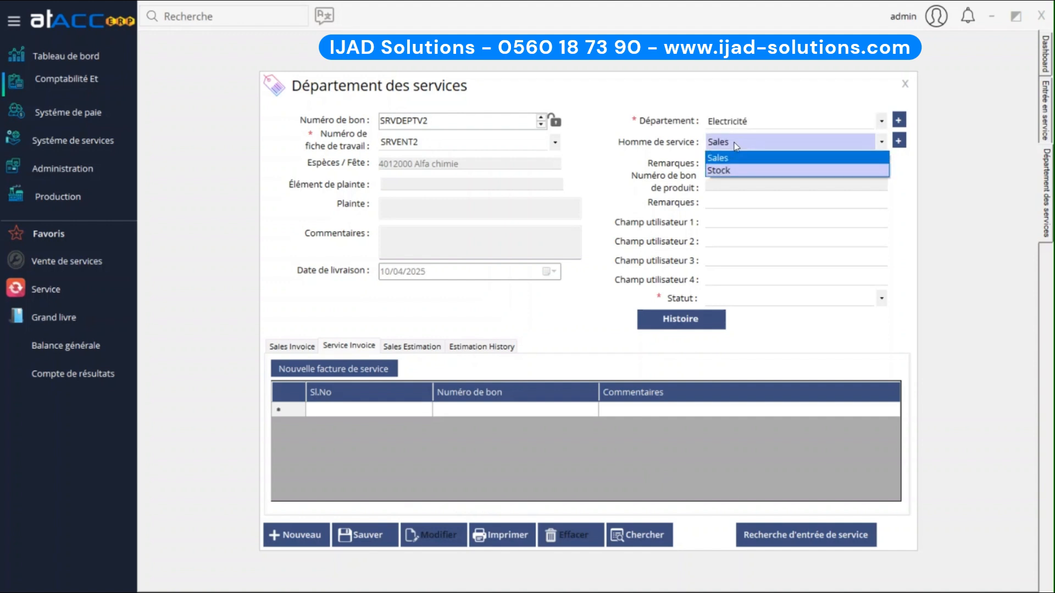
left_click(737, 144)
left_click(725, 163)
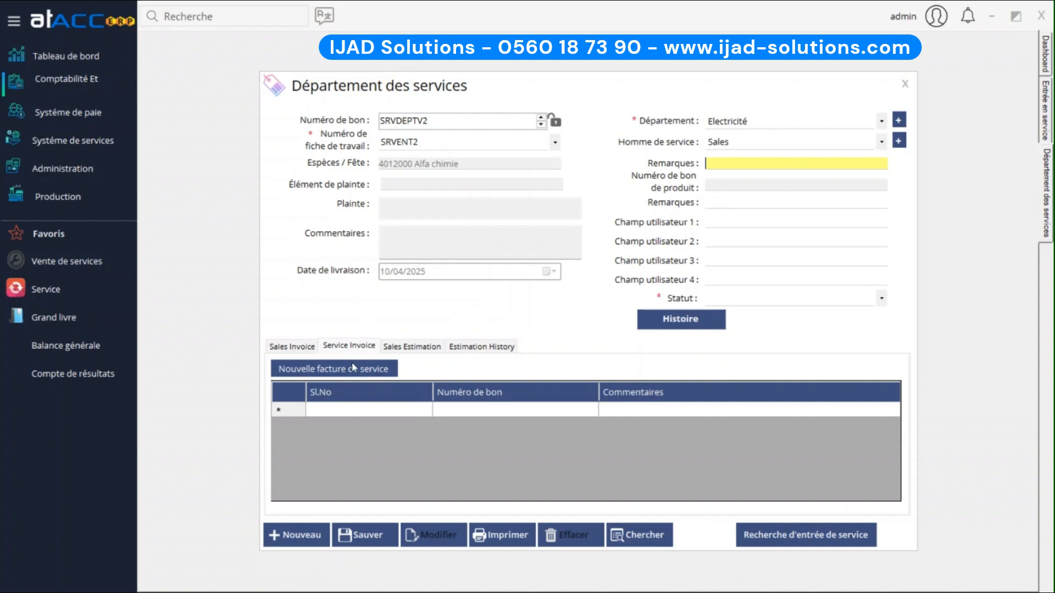
Step: Create a new service invoice from the voucher and add the service Vérification et réparation Circuit électrique (SV29)
left_click(296, 346)
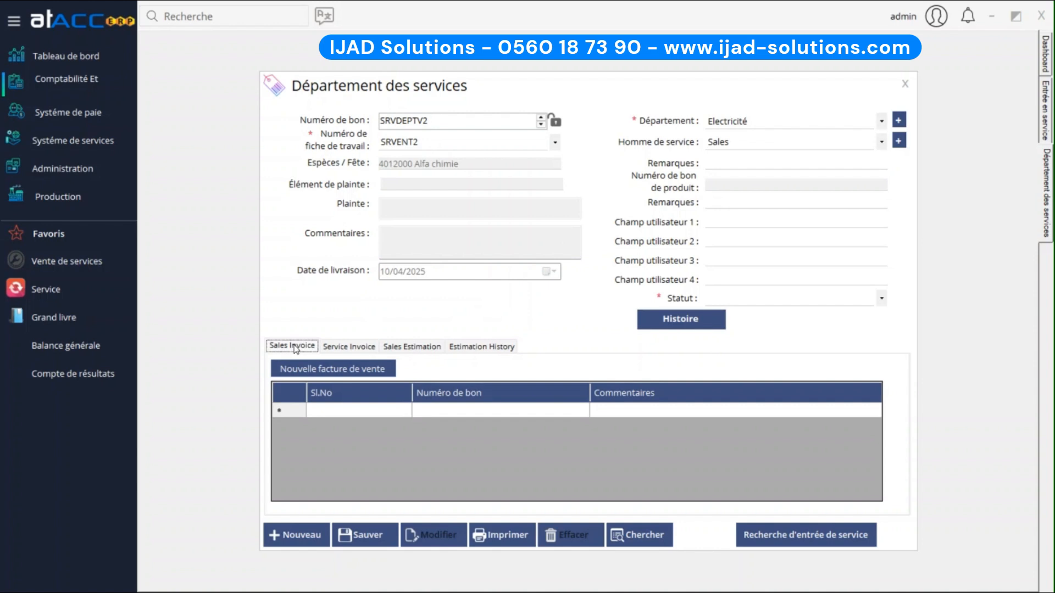
left_click(362, 349)
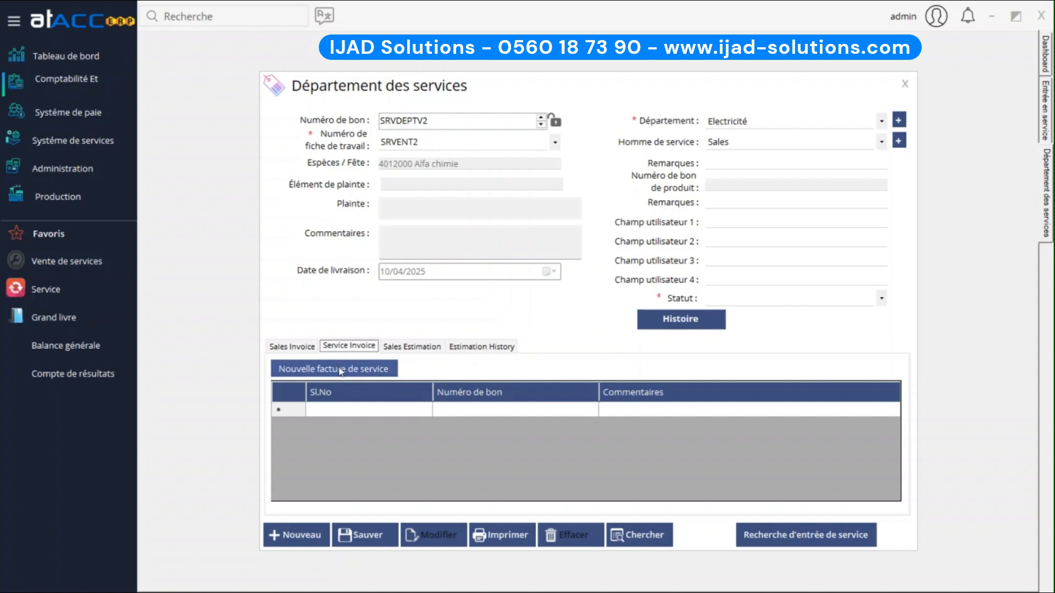
left_click(341, 370)
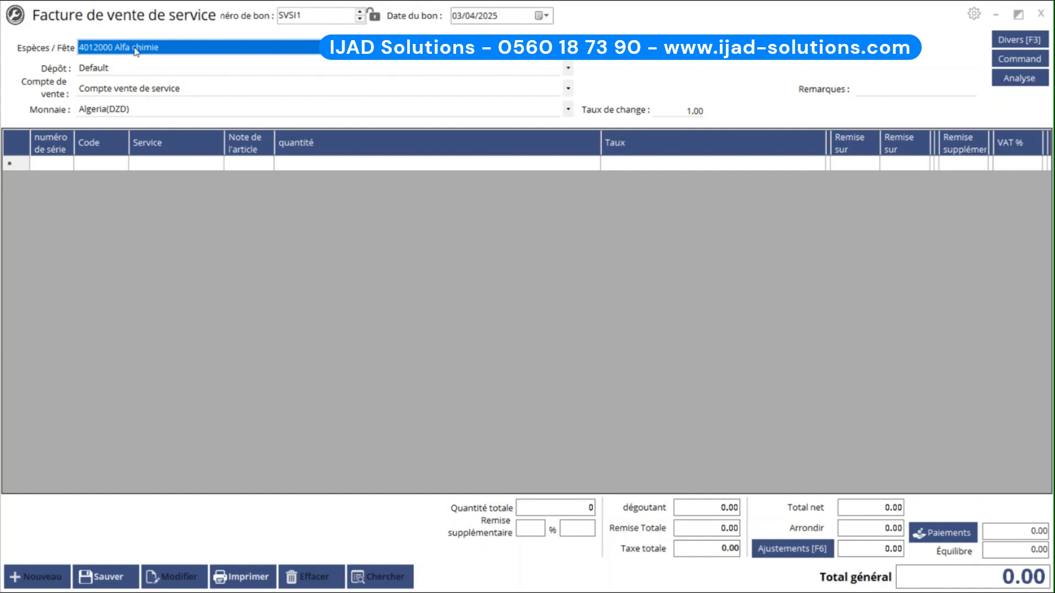
left_click(178, 166)
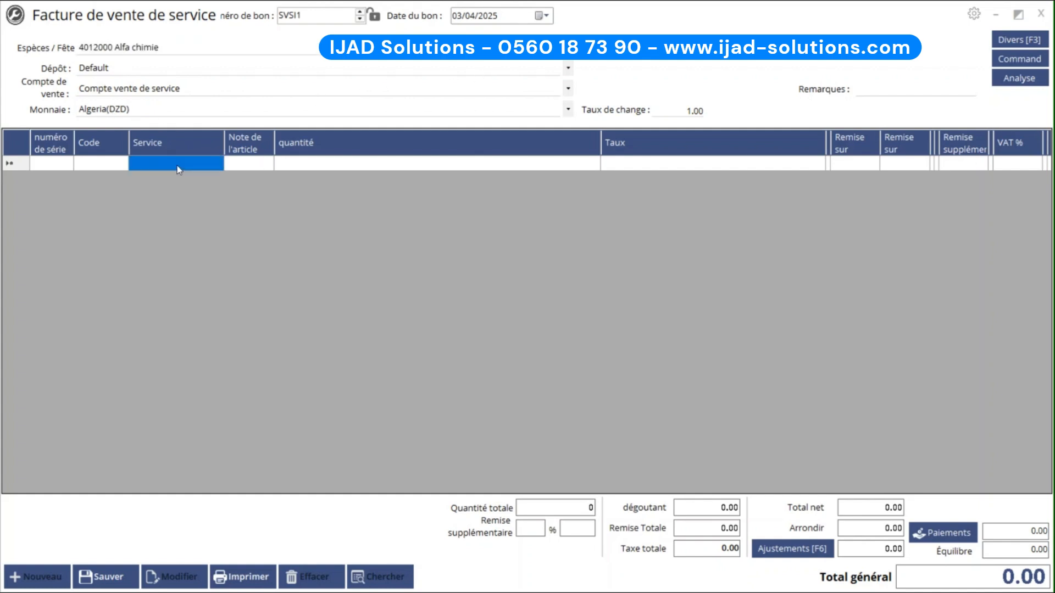
left_click(178, 168)
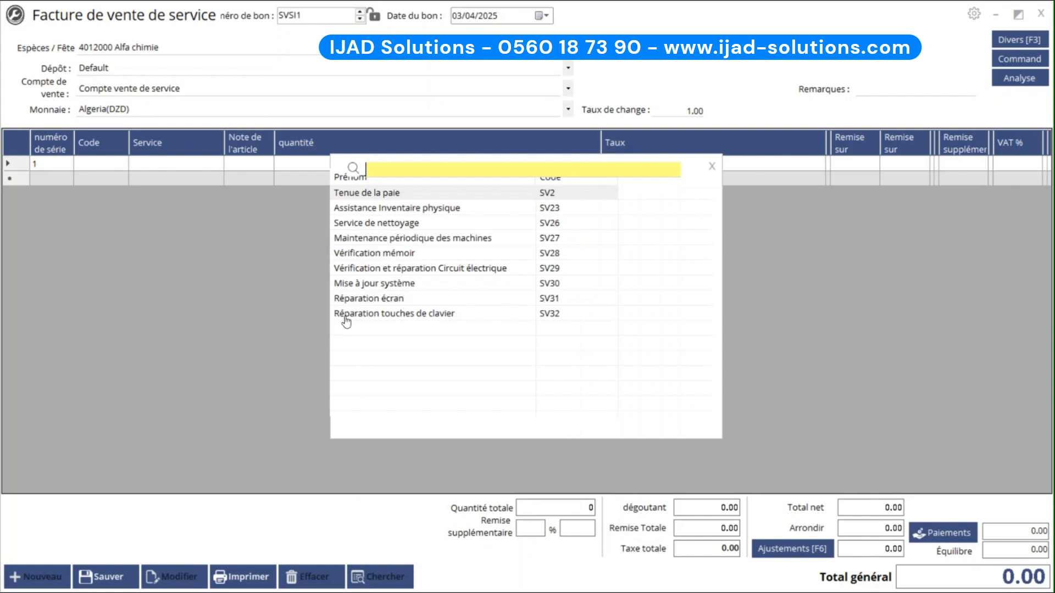
double_click(390, 269)
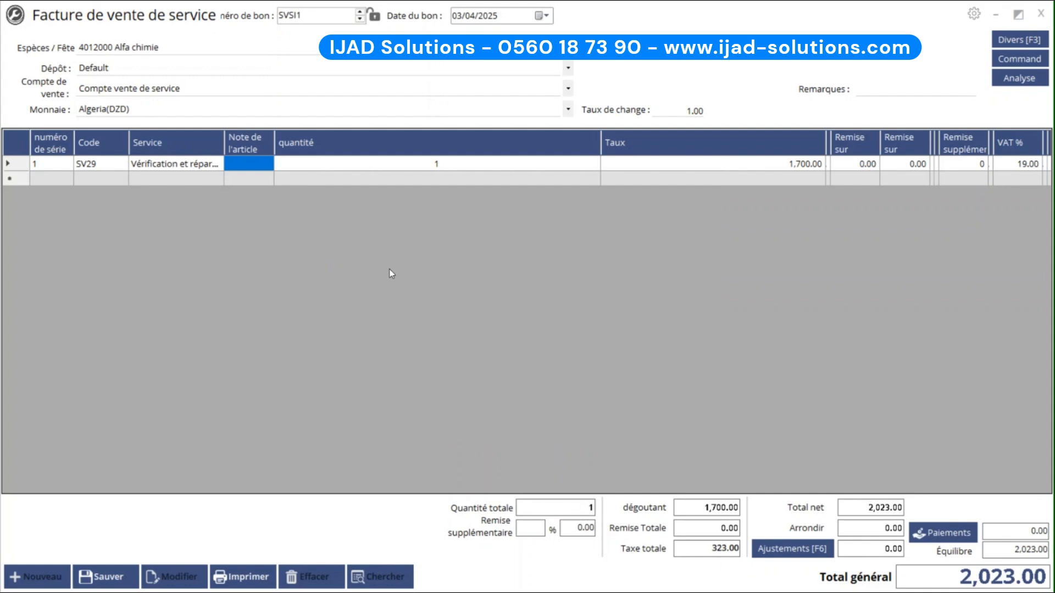
Step: Resize the invoice grid columns by widening Service, narrowing quantité and exposing Montant
left_click(434, 170)
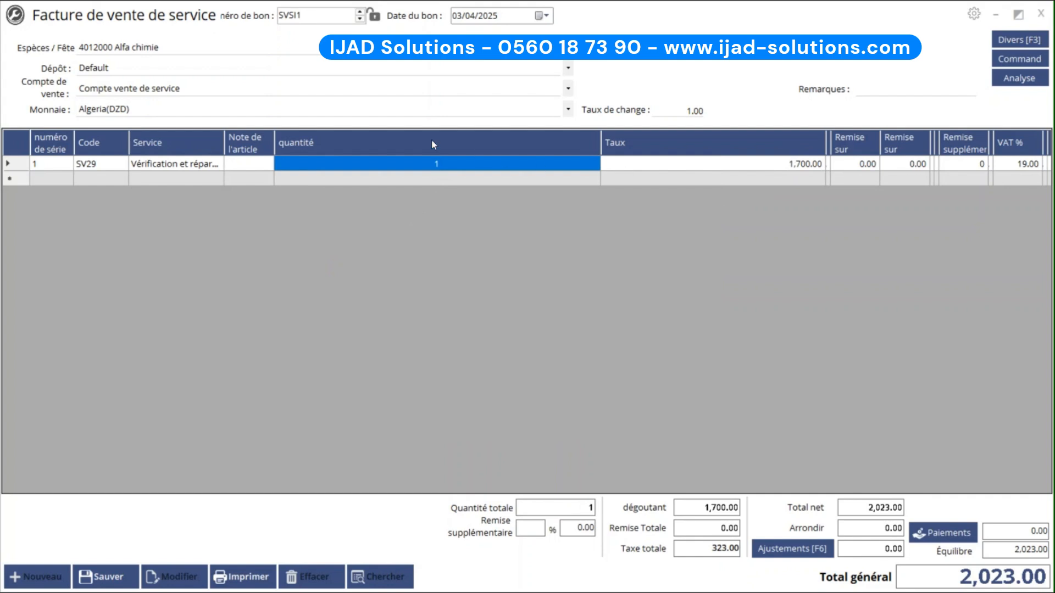
left_click_drag(285, 141, 296, 144)
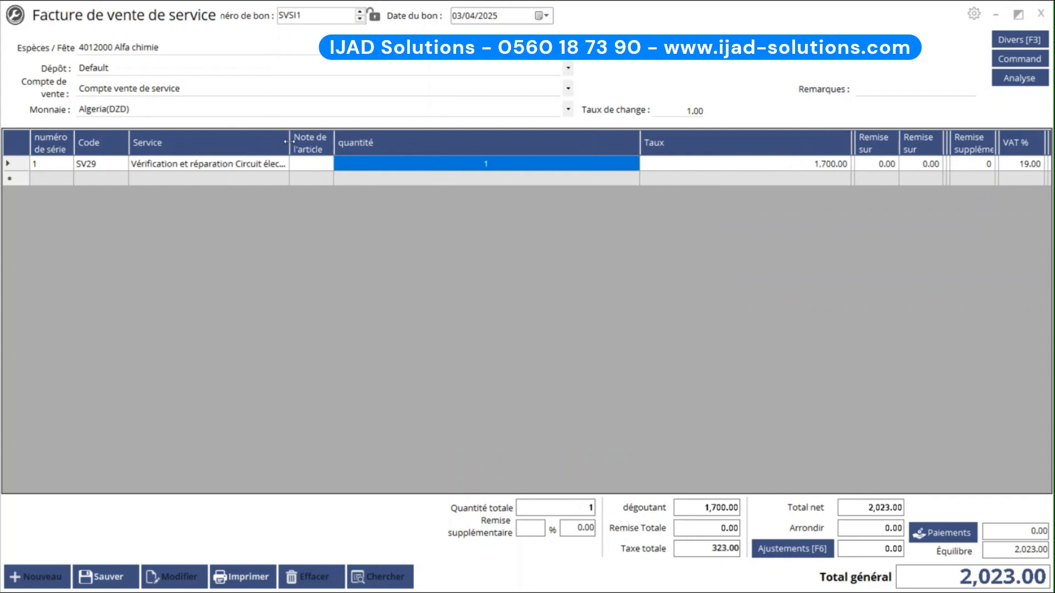
left_click_drag(637, 141, 438, 144)
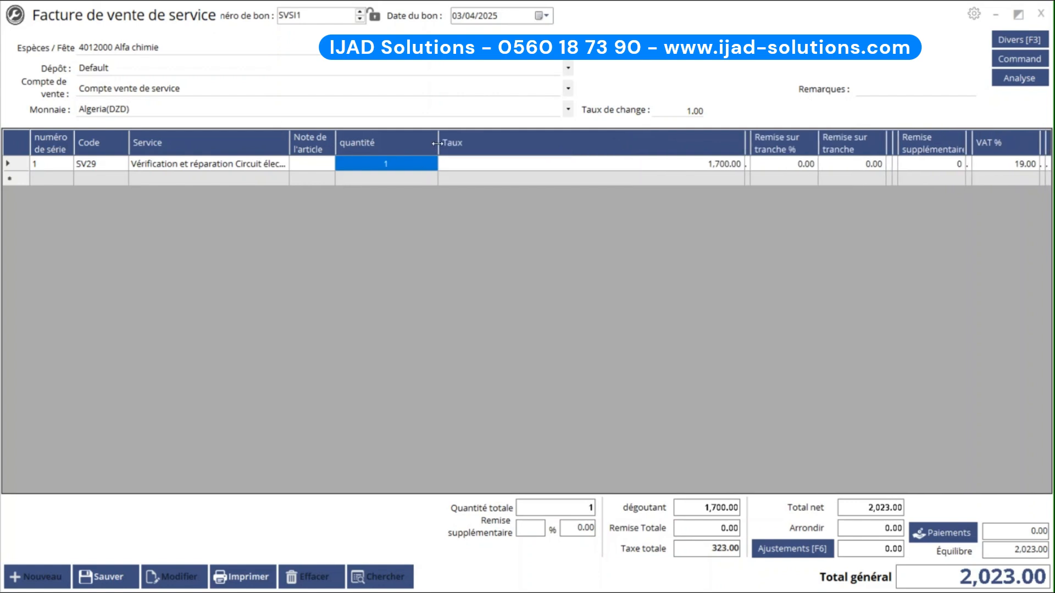
mouse_move(636, 148)
left_mouse_down()
mouse_move(583, 141)
mouse_move(654, 144)
left_mouse_up()
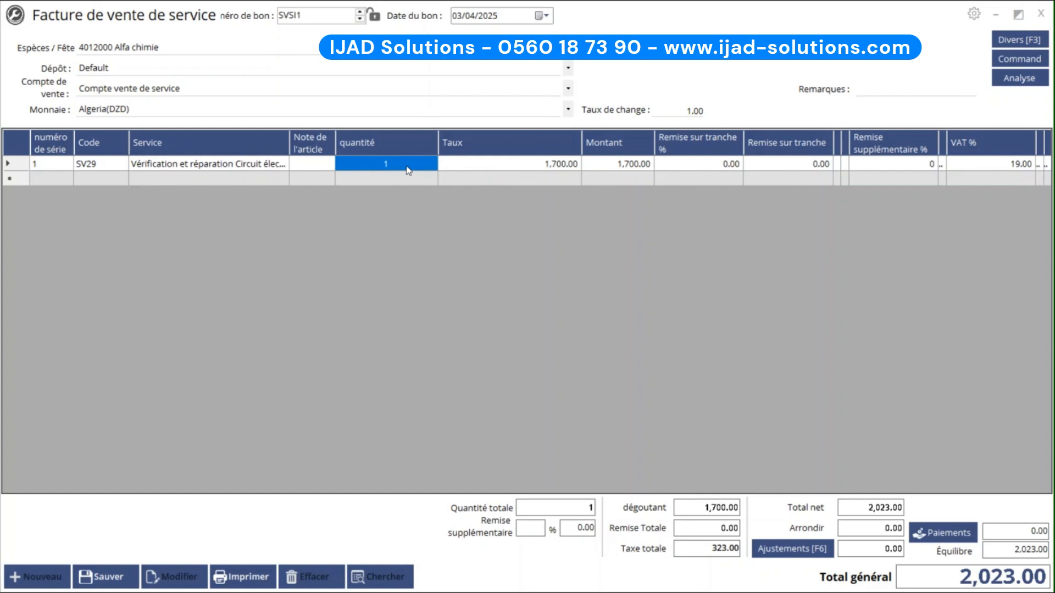
Step: Set the service line's quantity to 2 and save the service invoice
type("2")
key("Return")
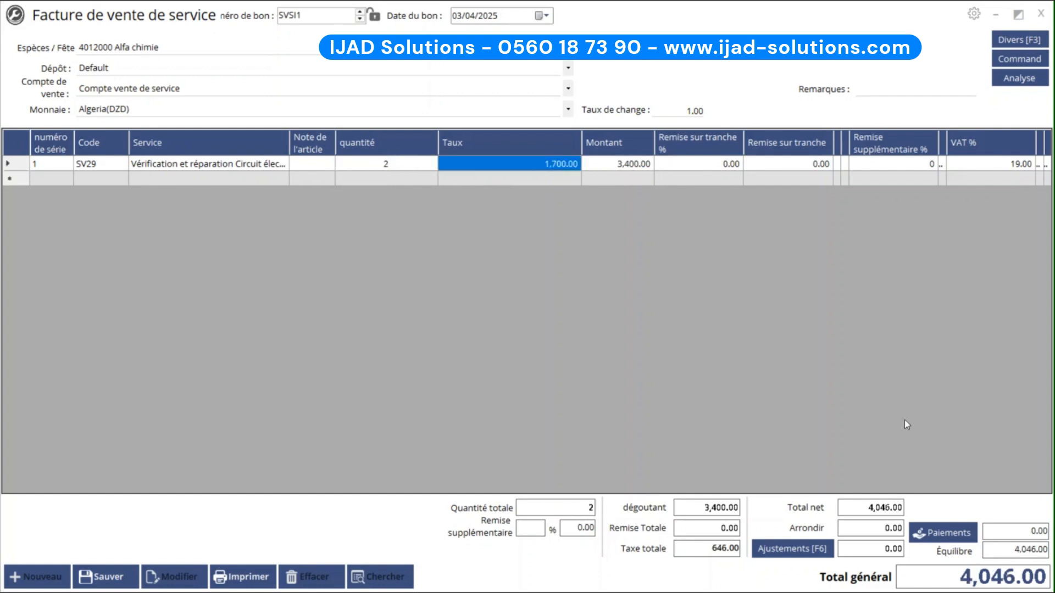
left_click(110, 580)
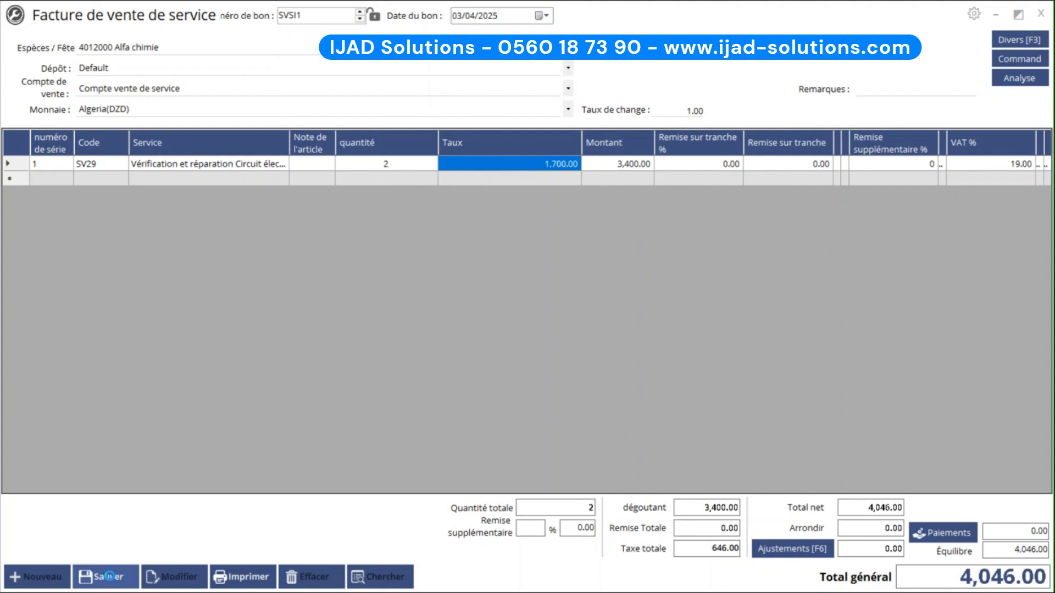
left_click(552, 336)
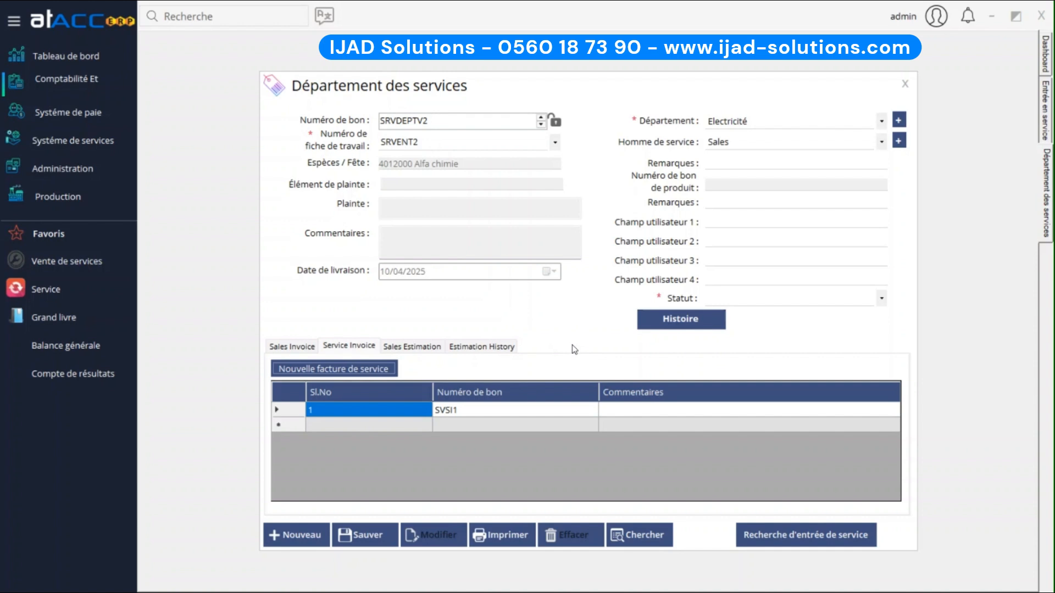
Step: Create a new sales invoice from the voucher and add the product Tape 50cm in unit u
left_click(292, 346)
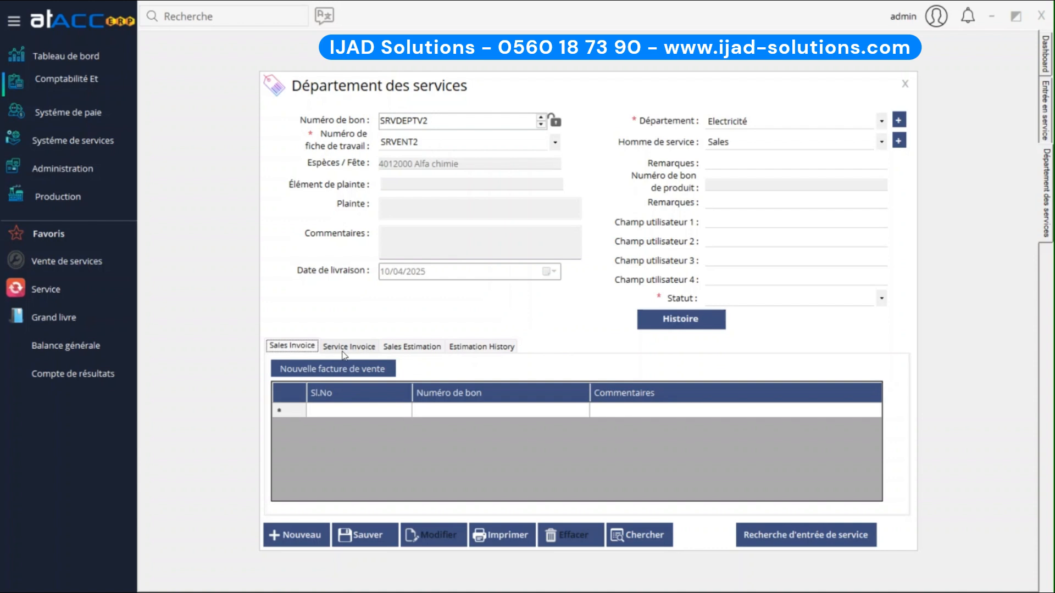
left_click(345, 369)
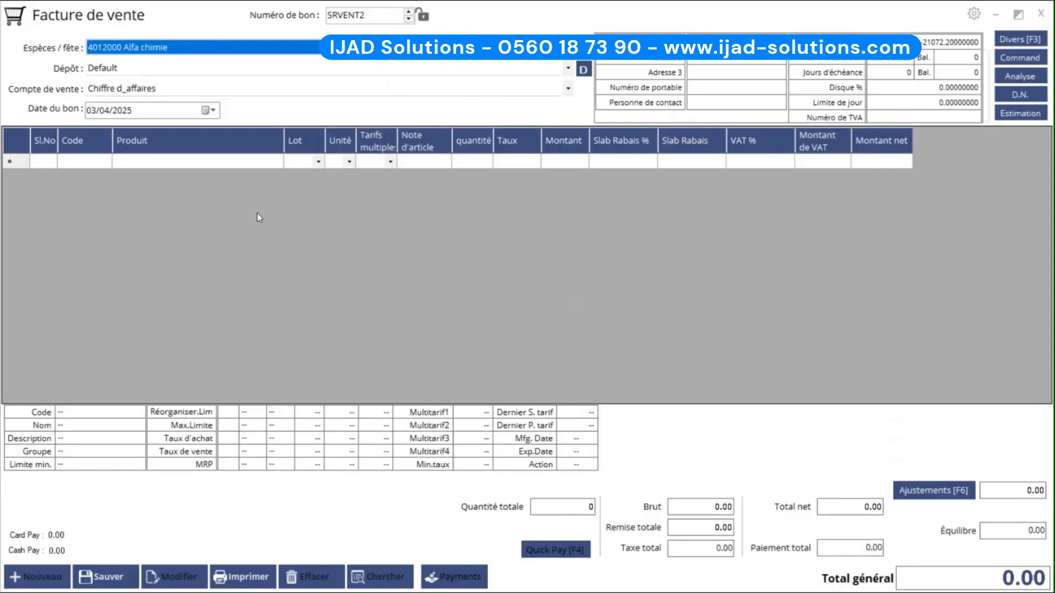
left_click(179, 160)
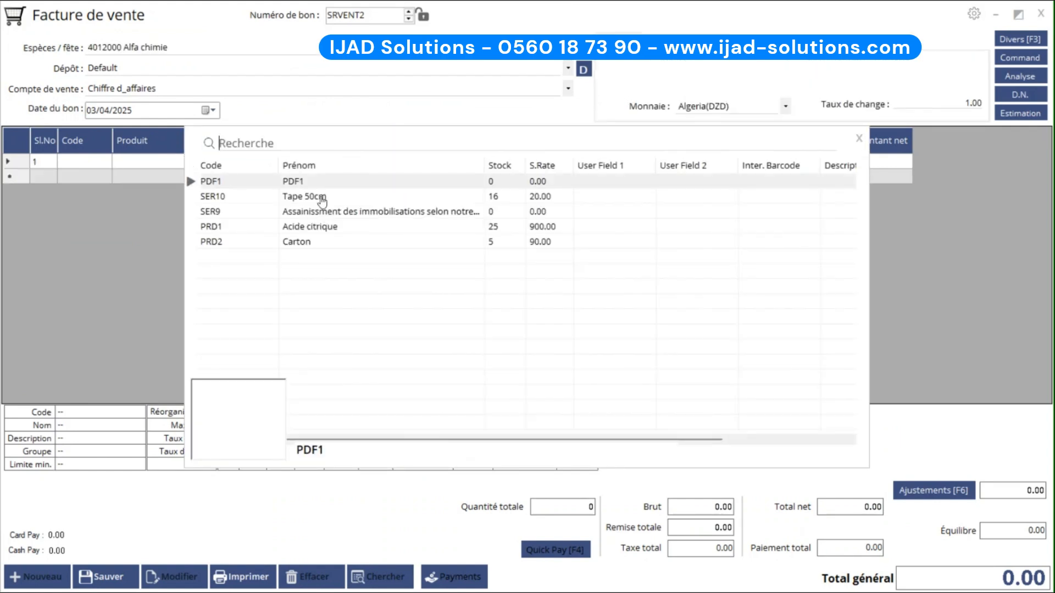
double_click(330, 197)
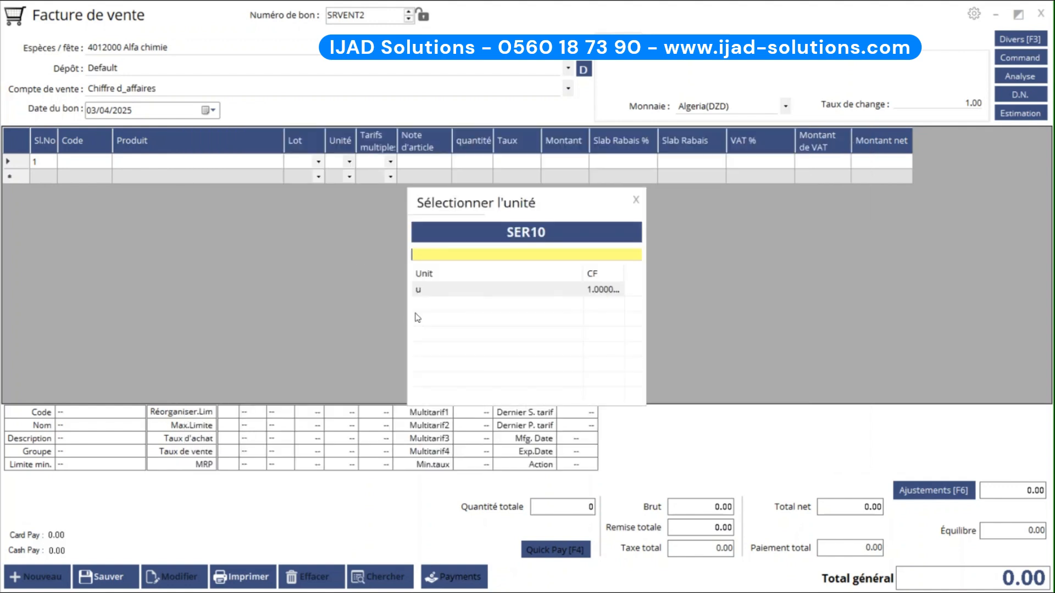
key("Return")
key("Return")
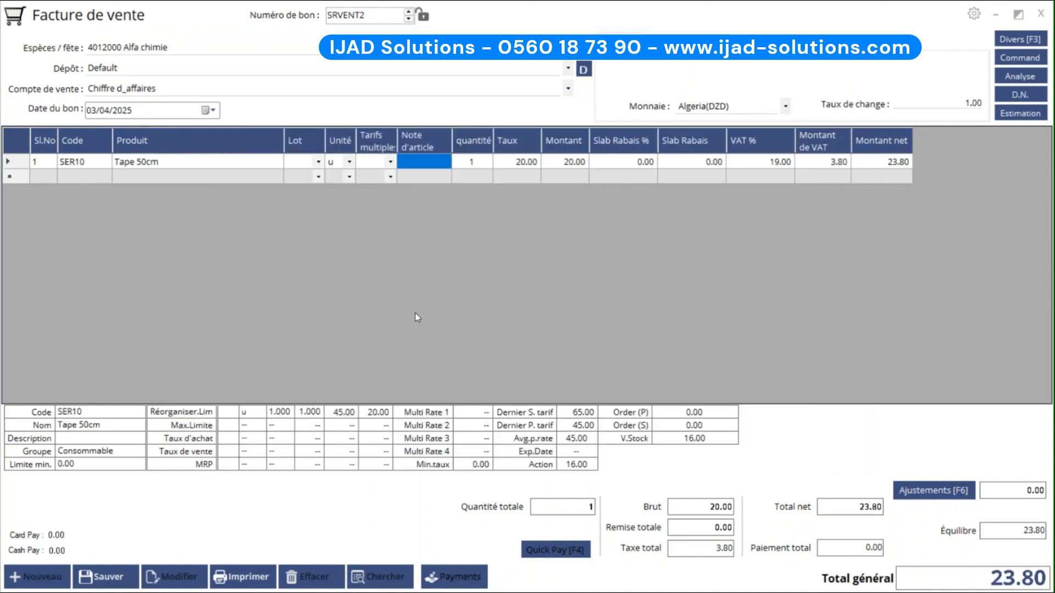
Step: Try to save the sales invoice and close its window
left_click(107, 578)
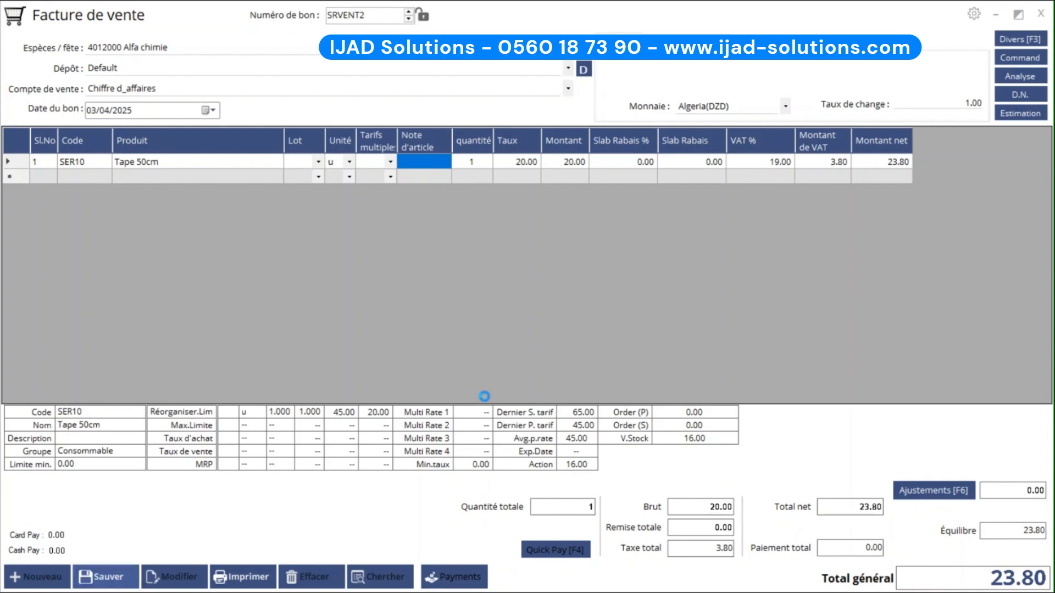
left_click(625, 329)
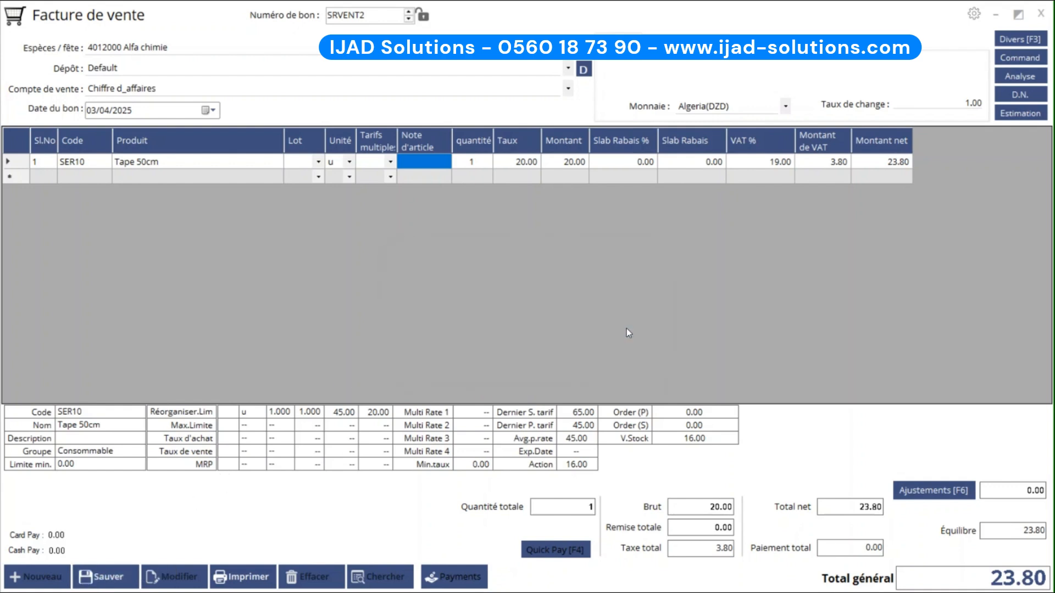
left_click(1041, 13)
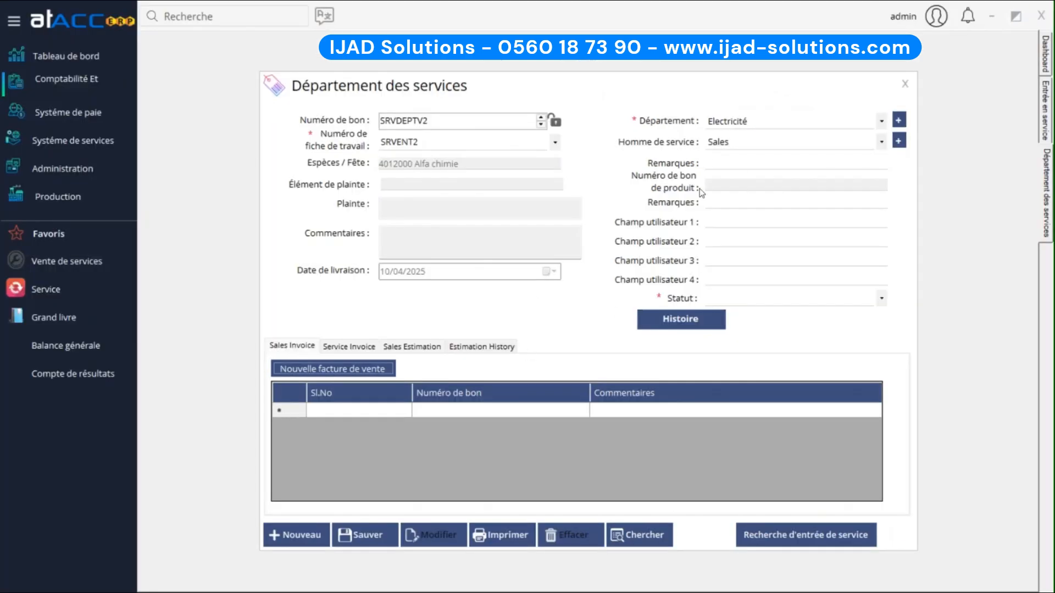
Step: Set the service department voucher's status to Committed and save the voucher
left_click(750, 298)
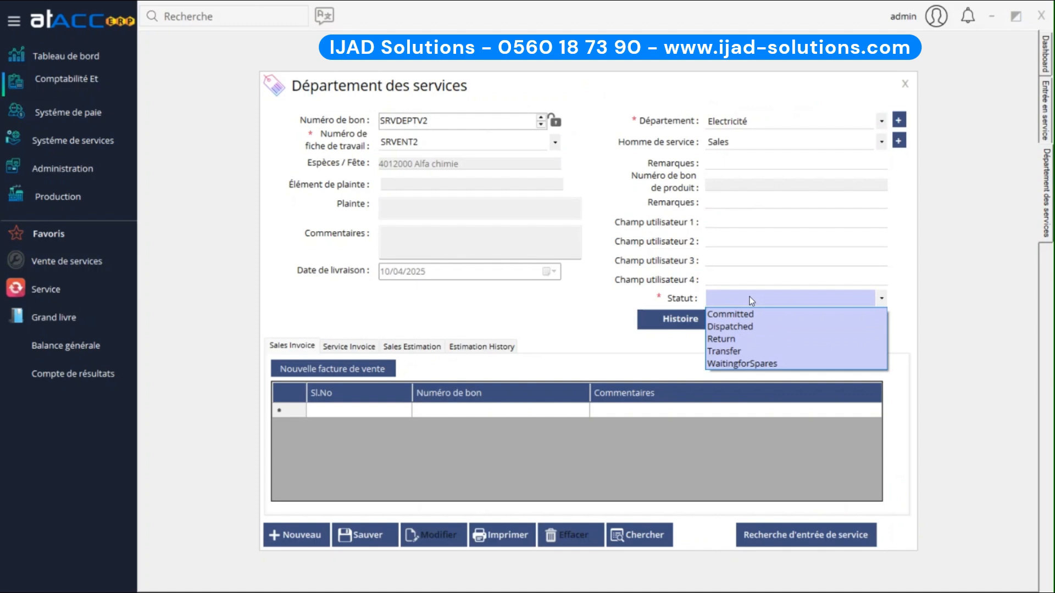
left_click(738, 315)
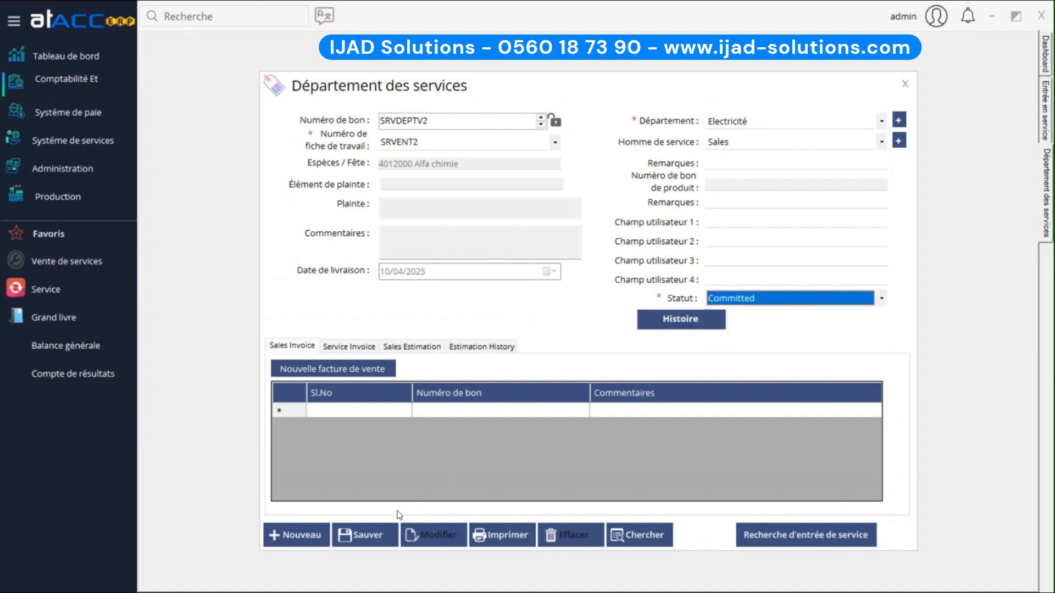
left_click(362, 536)
left_click(562, 333)
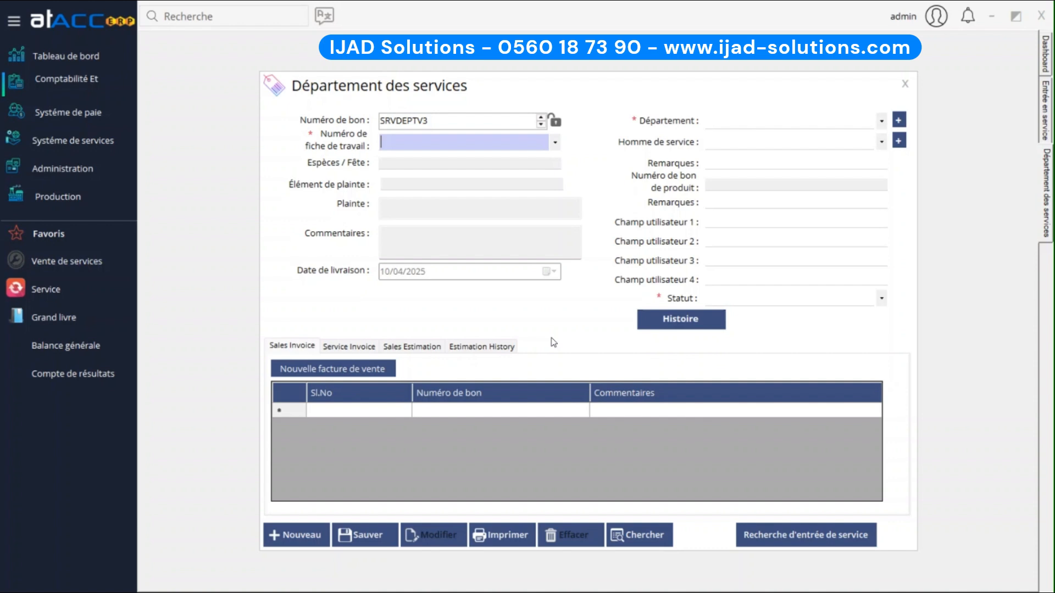
Step: Select work sheet SRVENT2 for the new service department voucher and assign it to the Electronique department
left_click(554, 142)
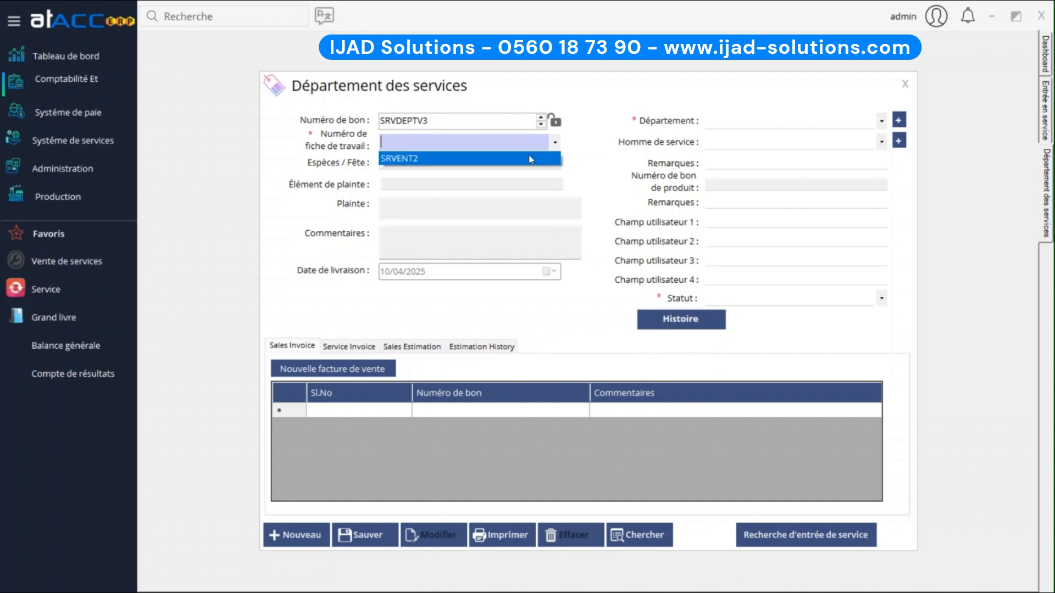
left_click(529, 157)
left_click(731, 122)
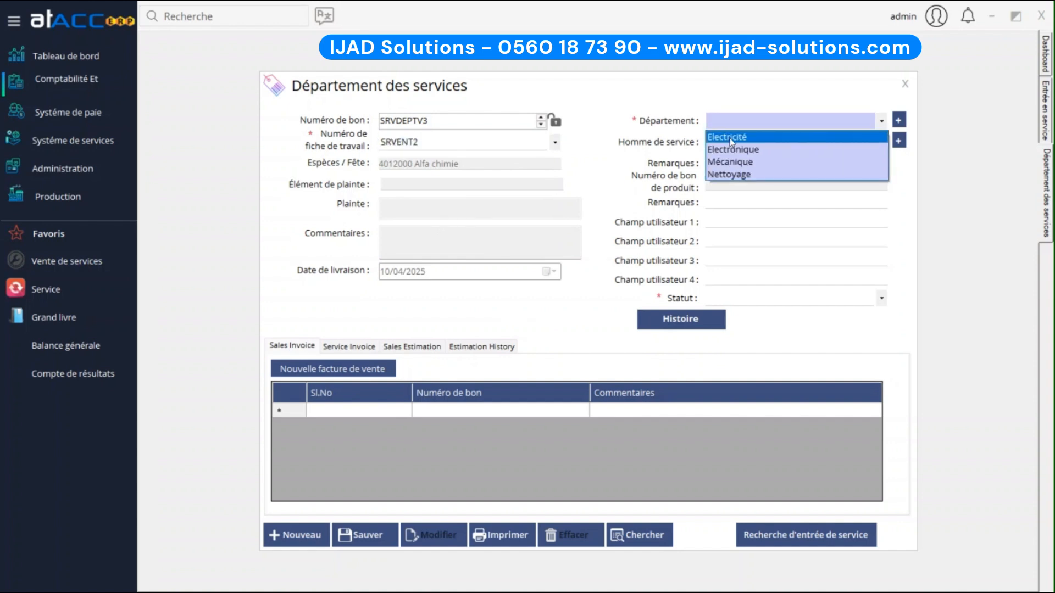
left_click(740, 153)
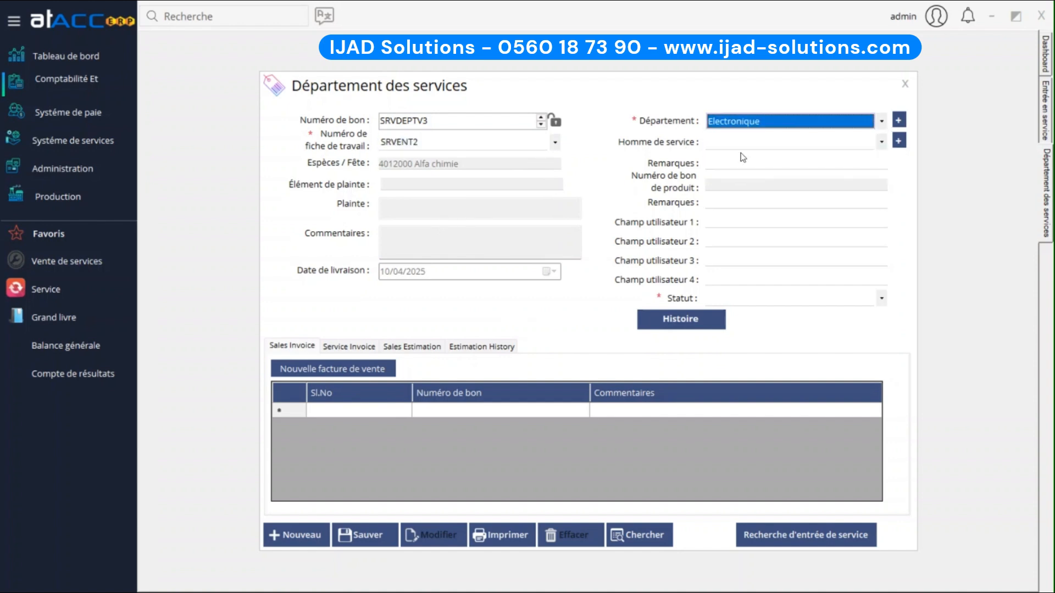
Step: Set the voucher's department to Nettoyage and the service man to Sales, and enter the remark "Nettoyage livraison"
left_click(358, 348)
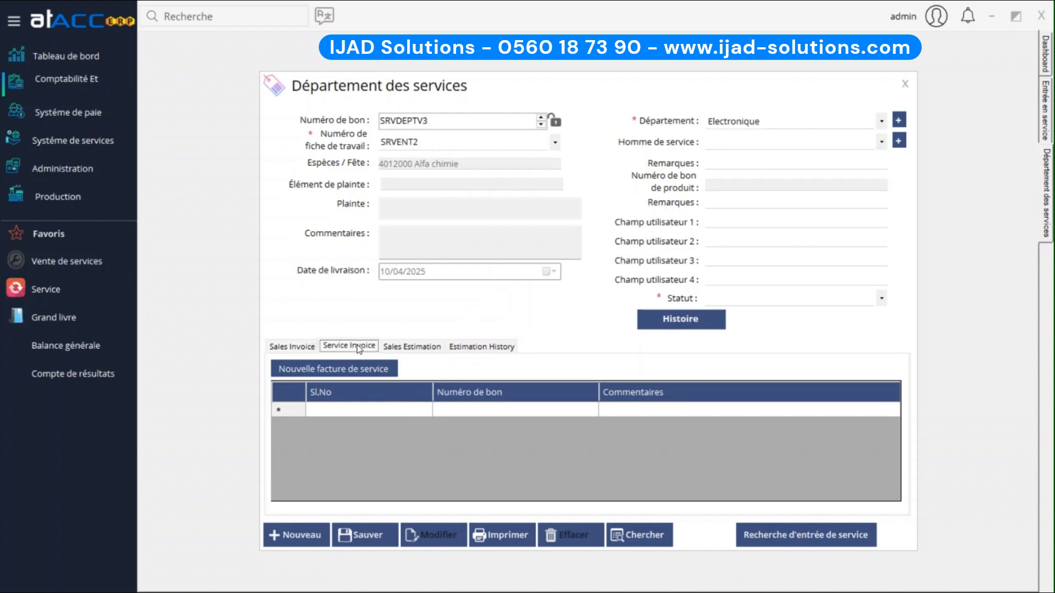
left_click(302, 350)
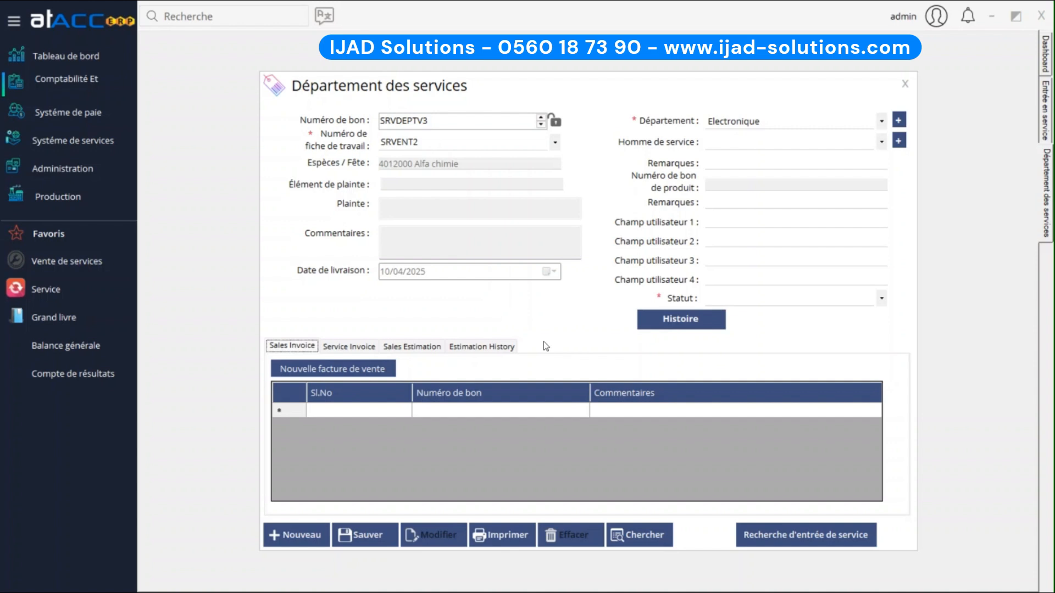
left_click(784, 125)
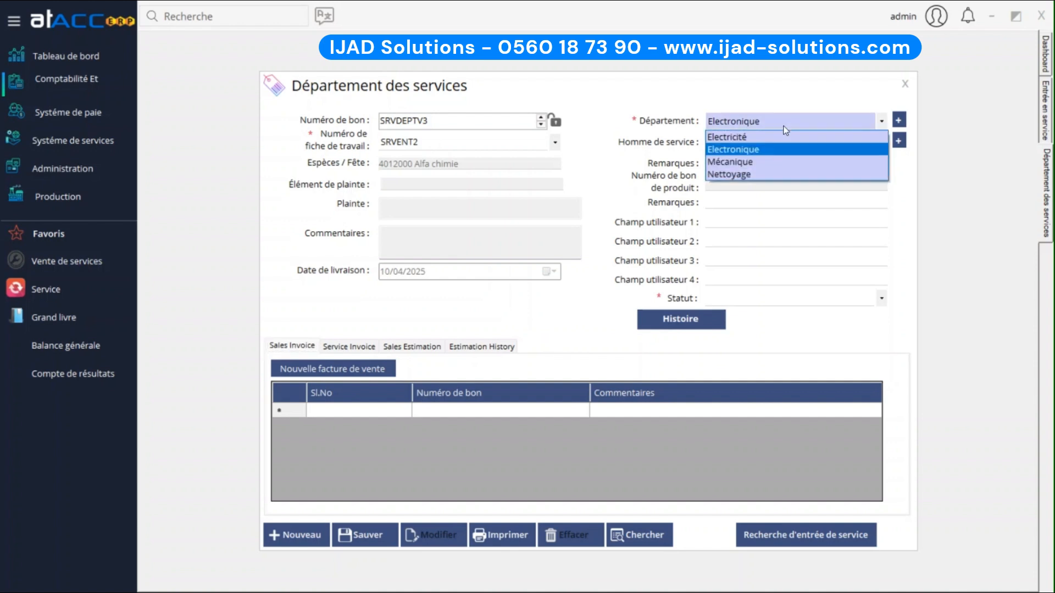
left_click(756, 177)
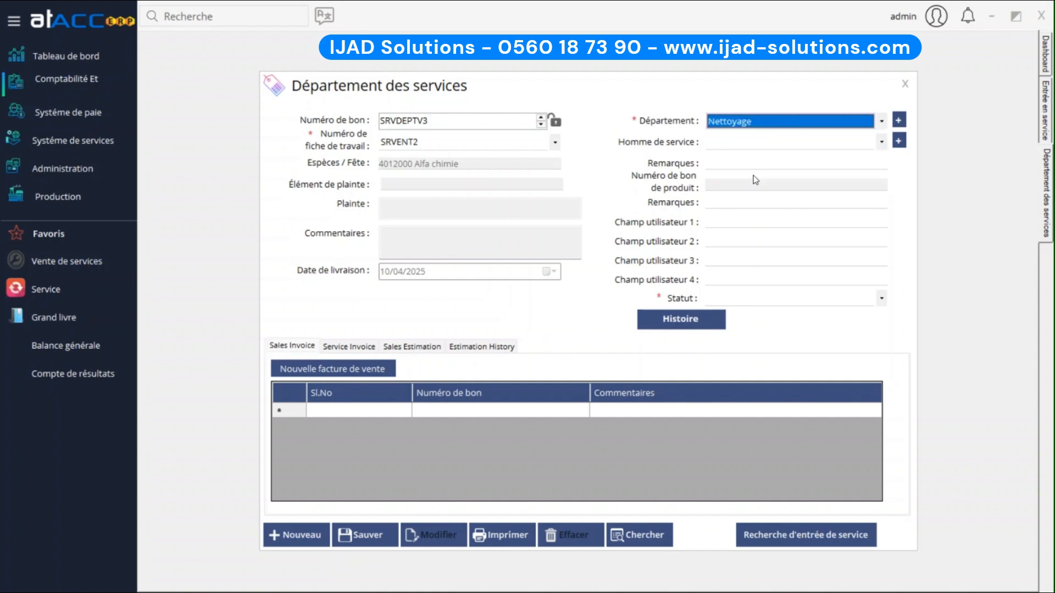
left_click(754, 144)
left_click(724, 159)
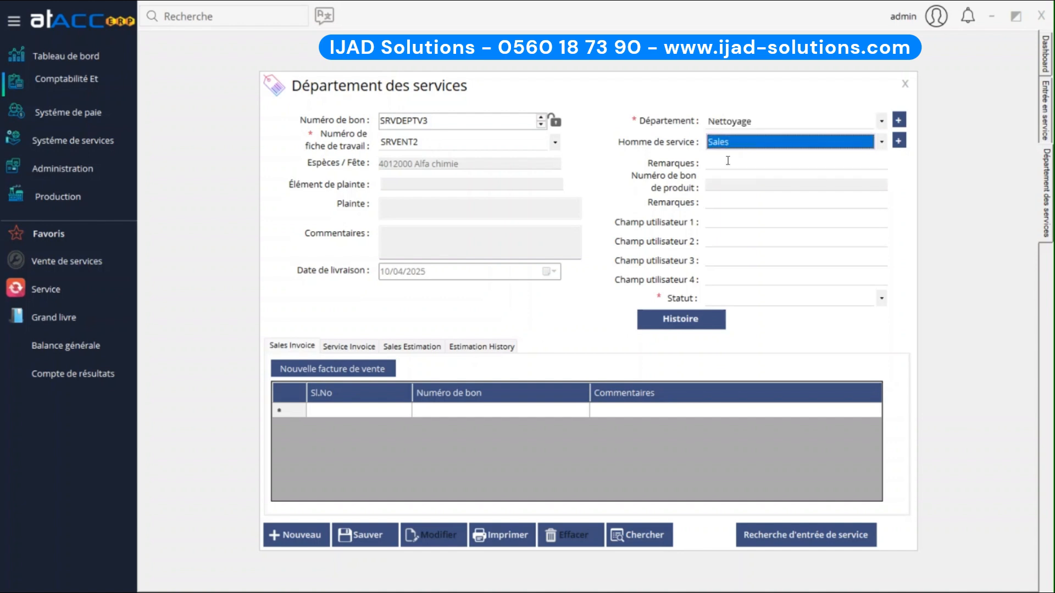
left_click(727, 161)
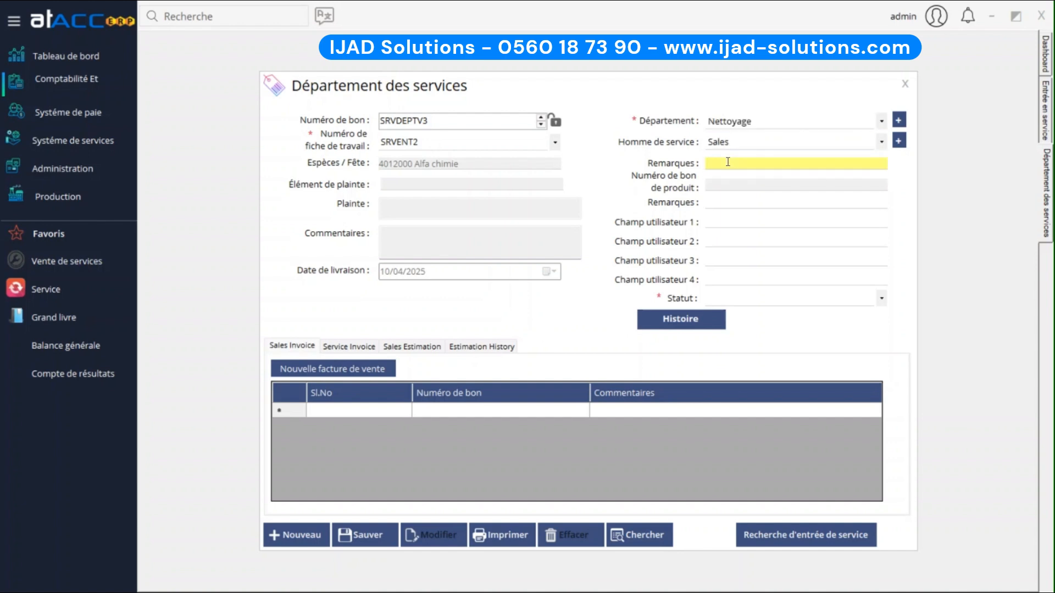
type("Nettoyage livraison")
Step: Start a new service invoice from the Nettoyage voucher
left_click(364, 348)
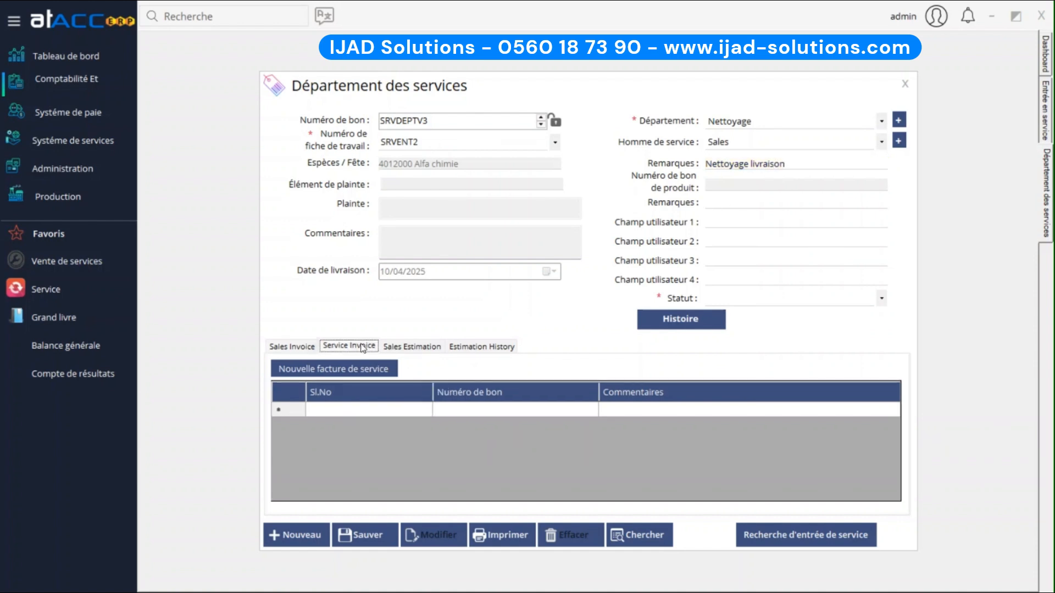
left_click(328, 375)
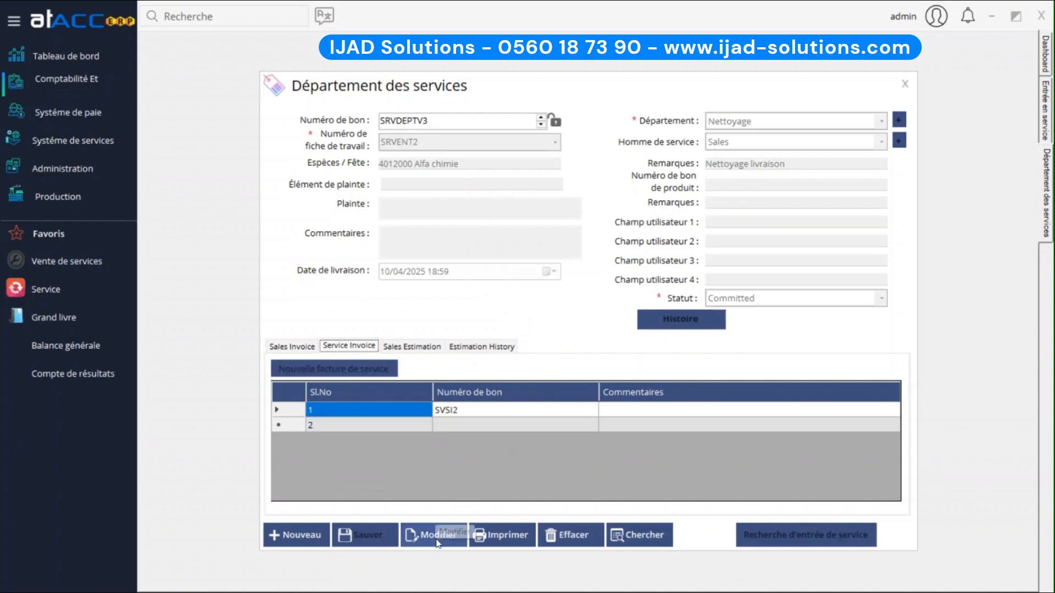
Step: Edit the Nettoyage voucher, set its status to Dispatched and save the change
left_click(438, 543)
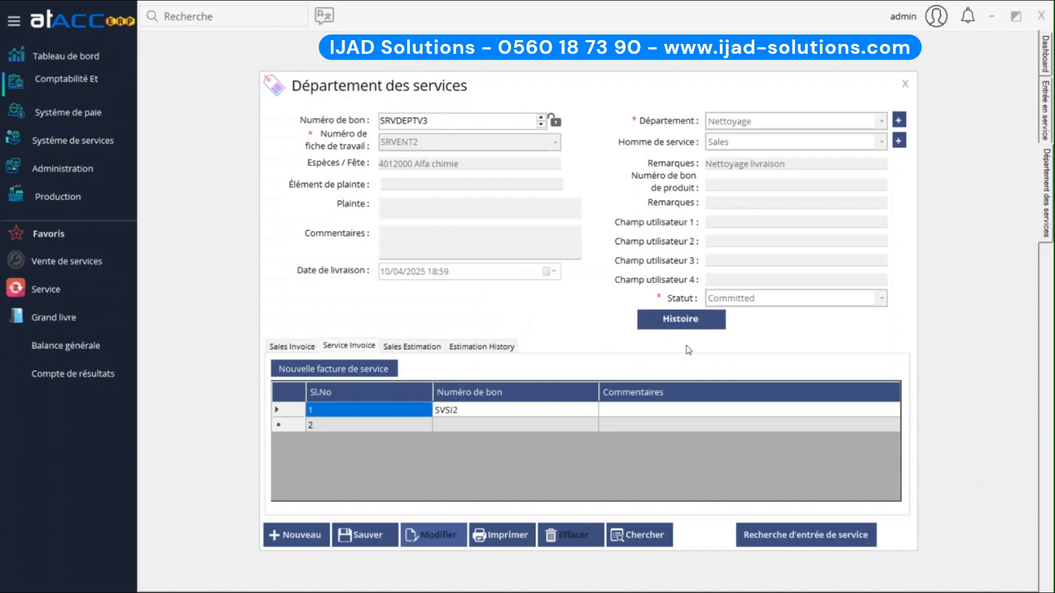
left_click(754, 299)
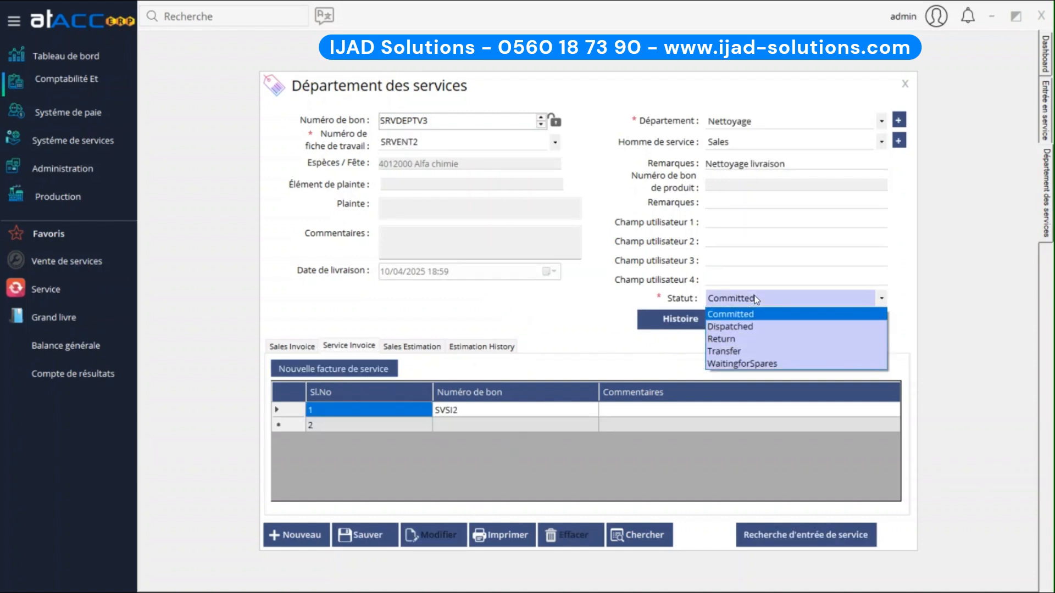
left_click(748, 328)
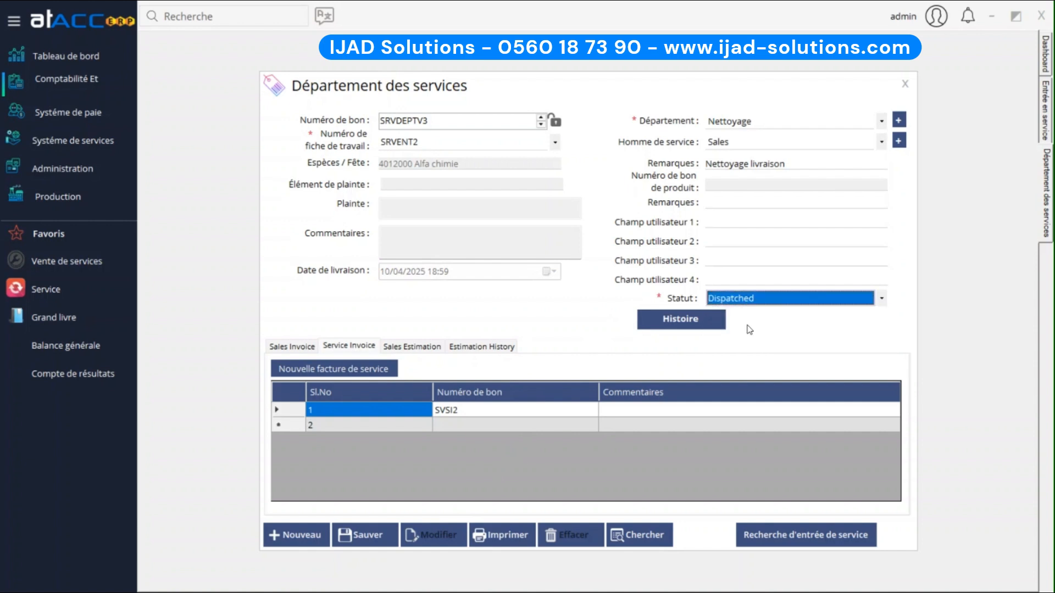
left_click(374, 532)
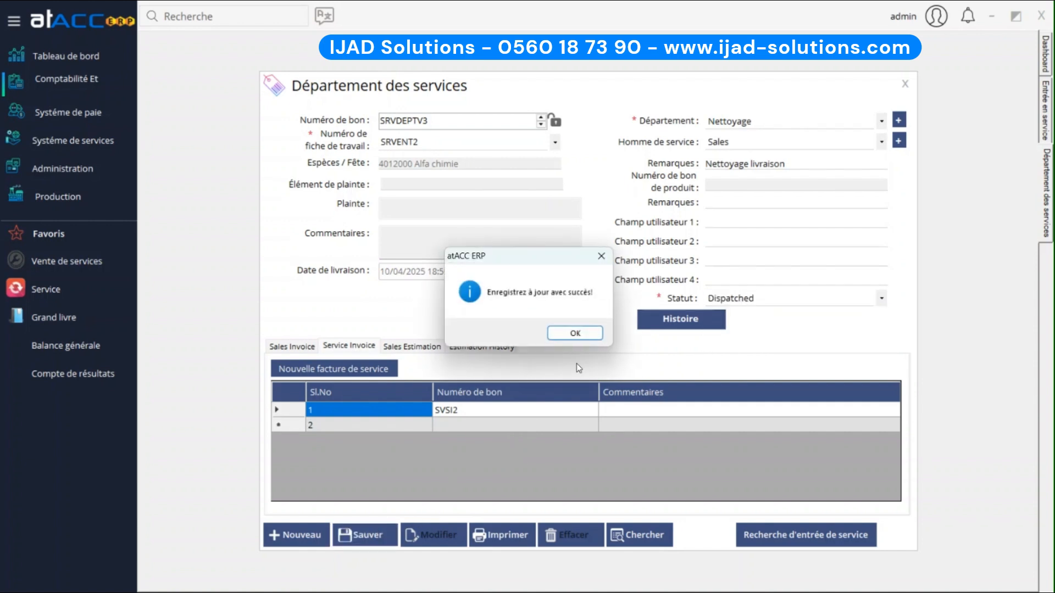
left_click(584, 336)
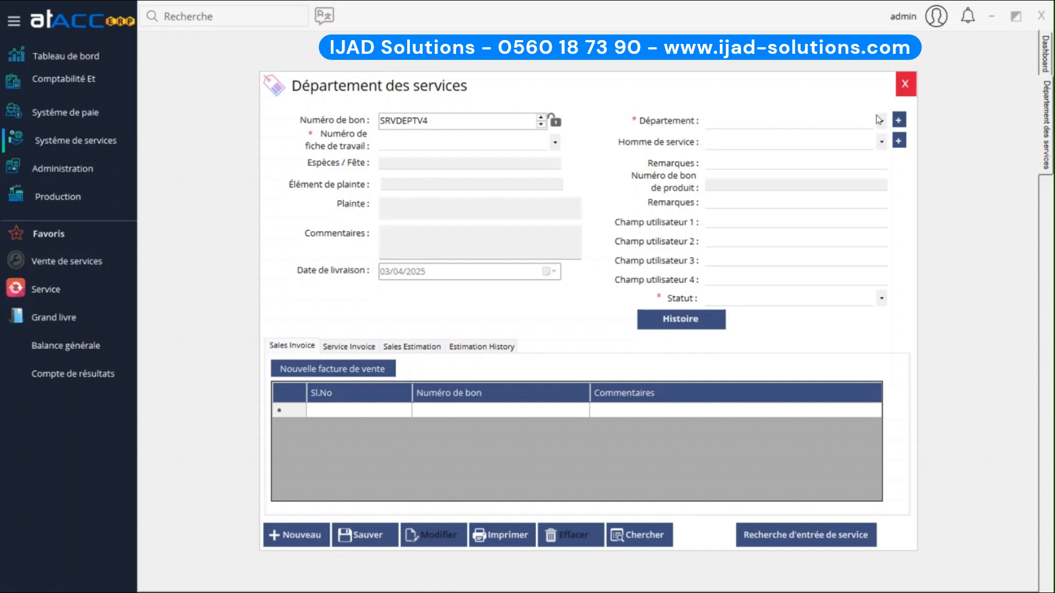
Step: Open the service dispatch form (Répartition des services) and select work sheet SRVENT2
left_click(61, 137)
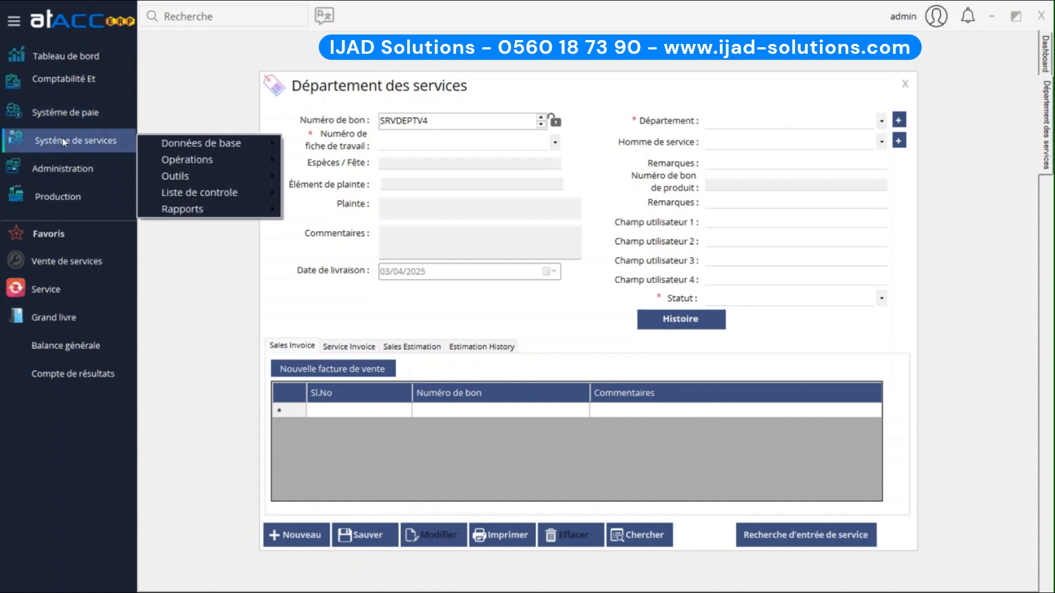
mouse_move(181, 162)
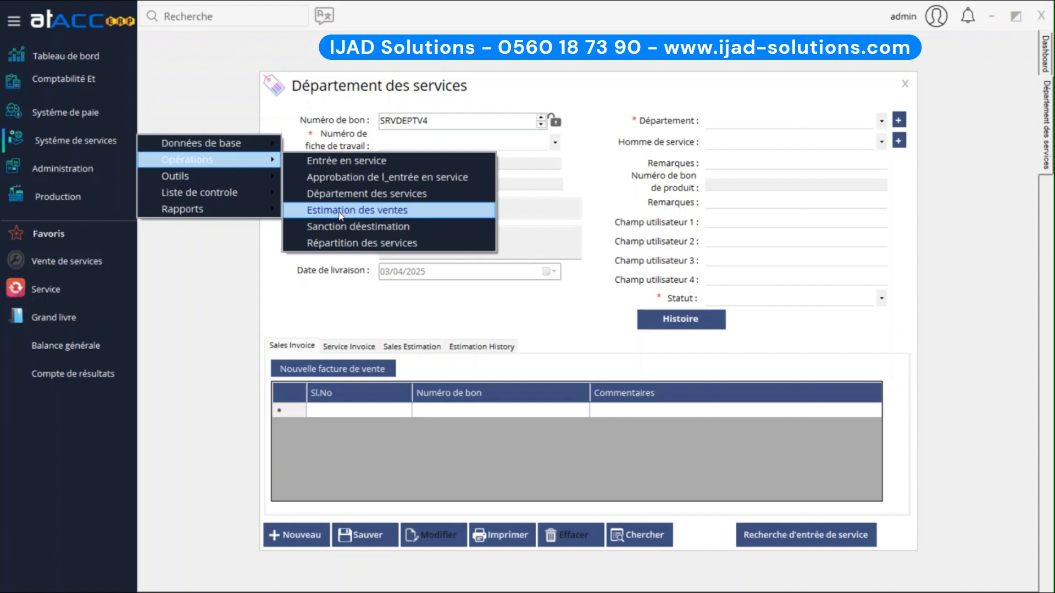
left_click(363, 244)
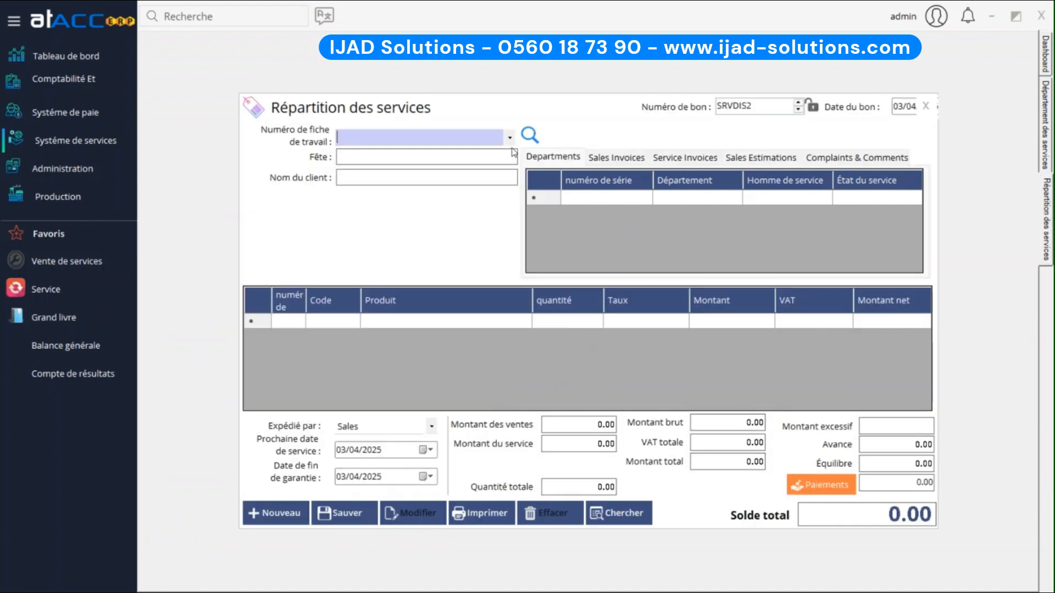
left_click(510, 139)
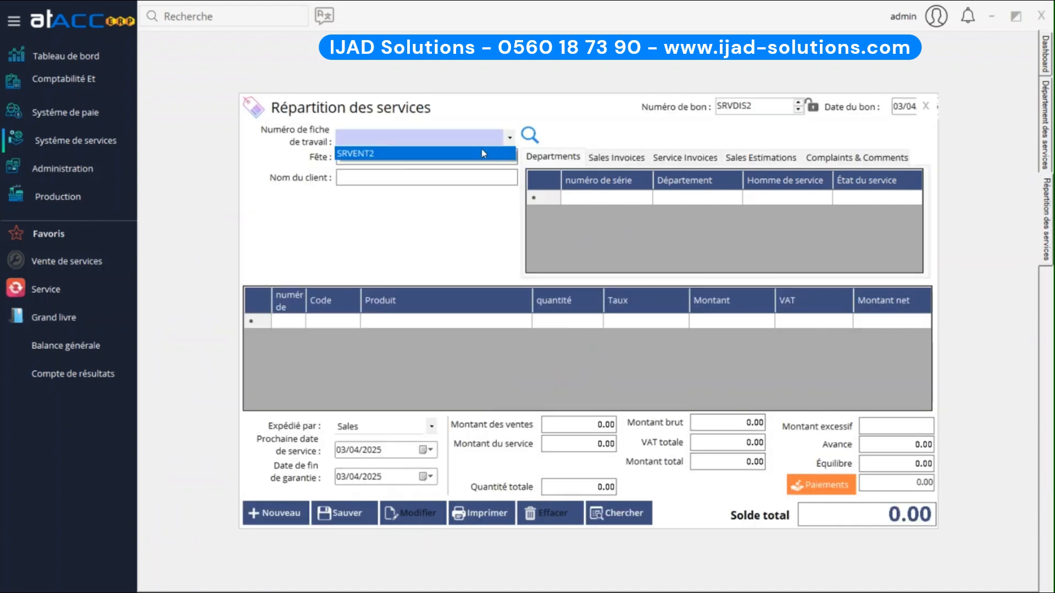
left_click(430, 154)
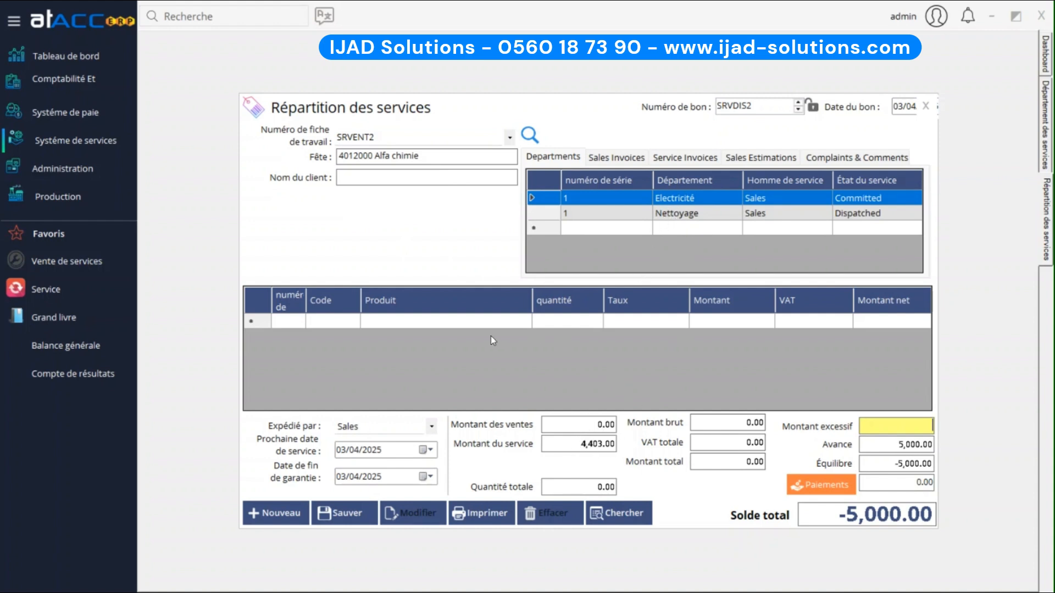
Step: Review the departments, sales invoices and service invoices linked to work sheet SRVENT2
left_click(623, 159)
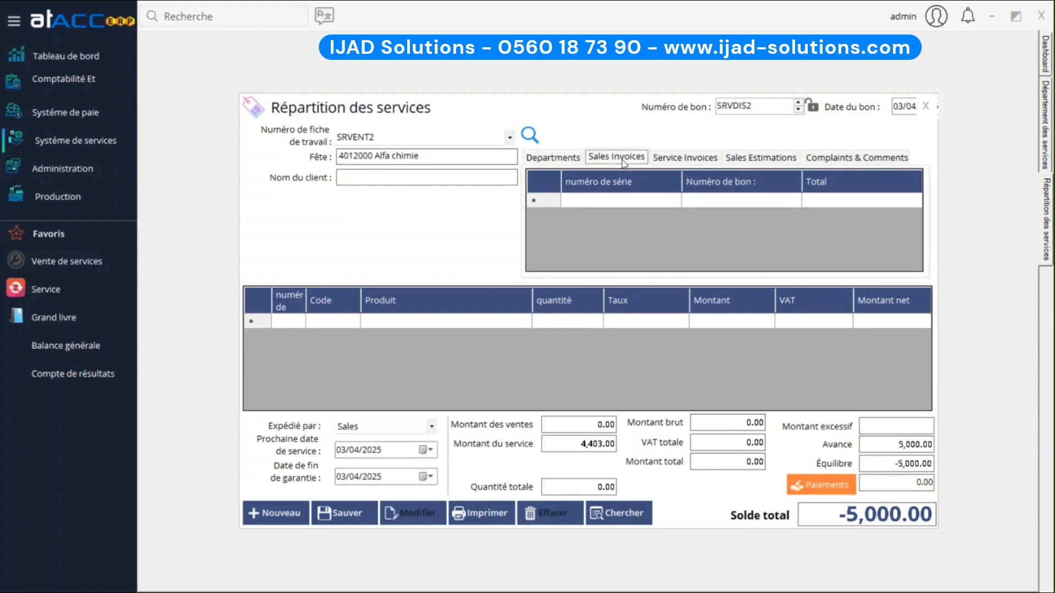
left_click(673, 158)
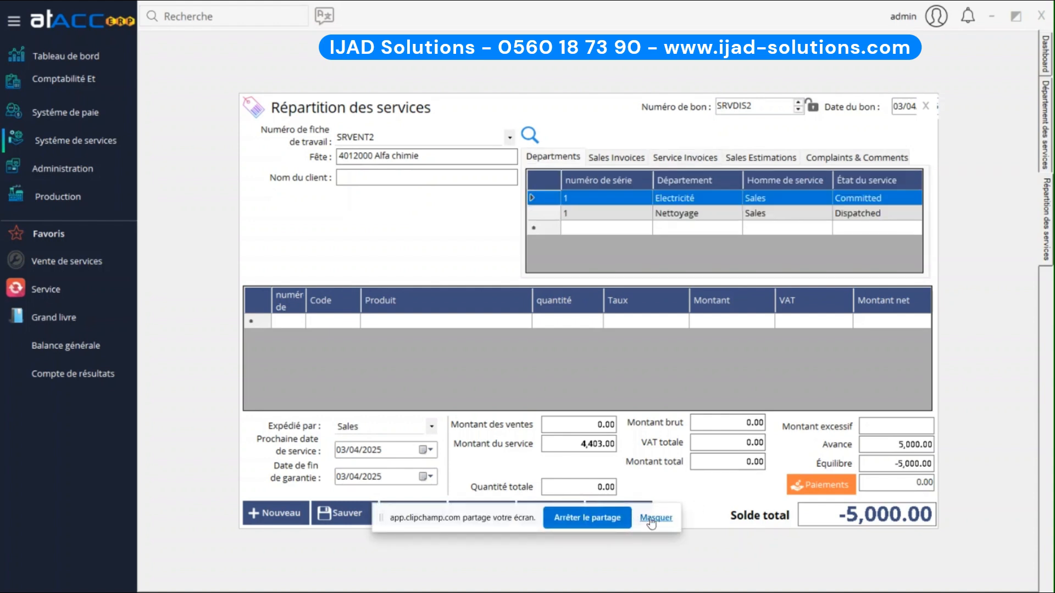
left_click(651, 521)
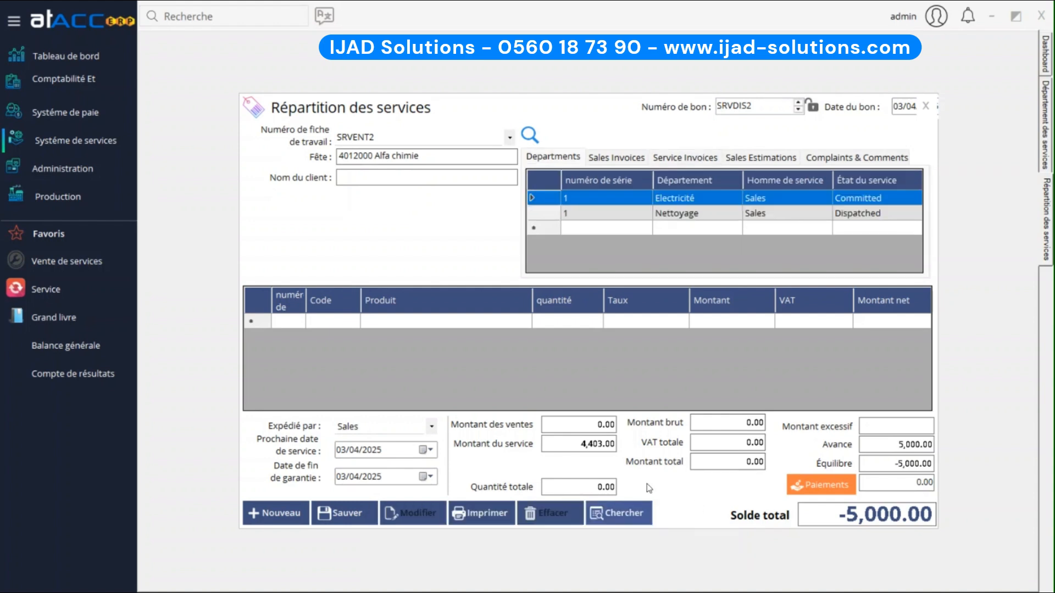
left_click(610, 161)
left_click(562, 158)
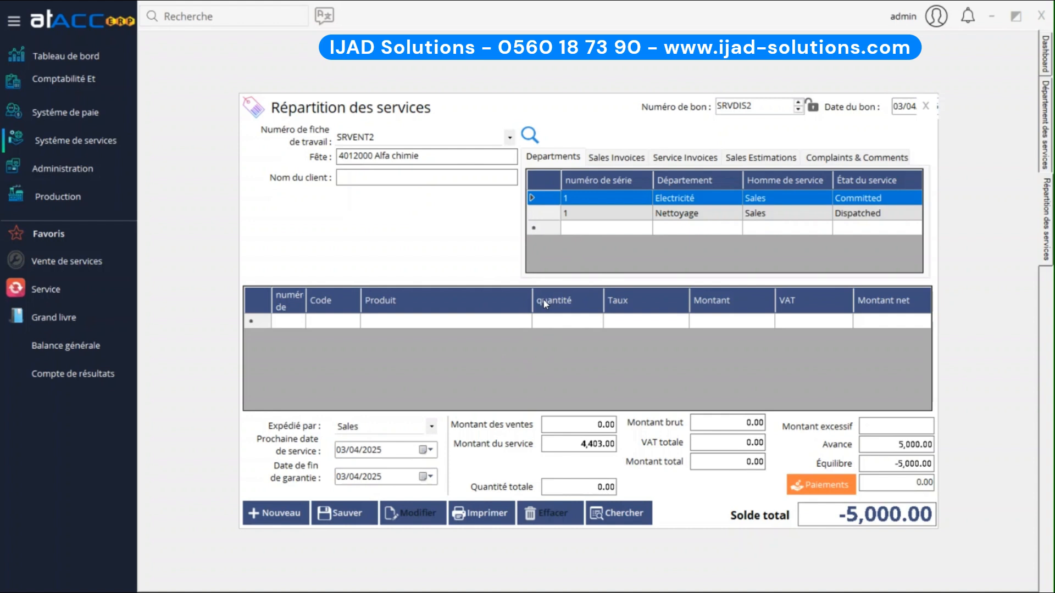
left_click(678, 158)
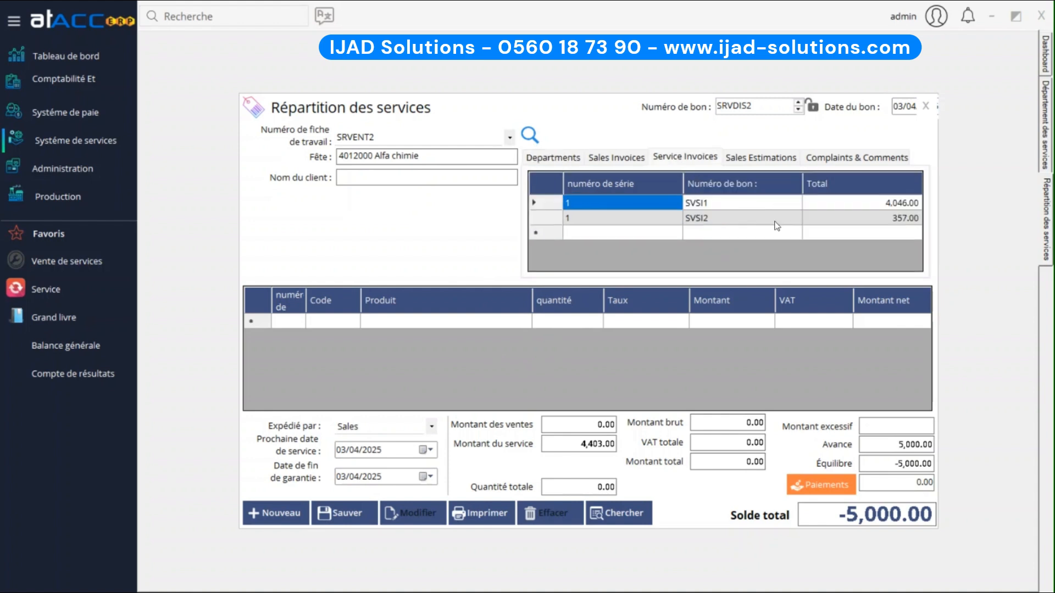
left_click(622, 159)
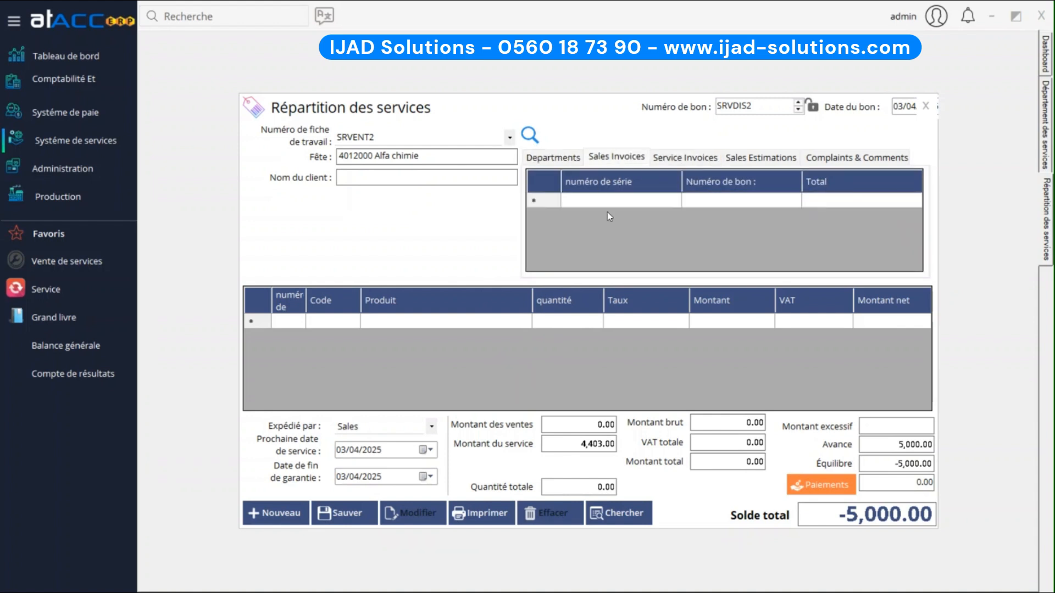
left_click(551, 158)
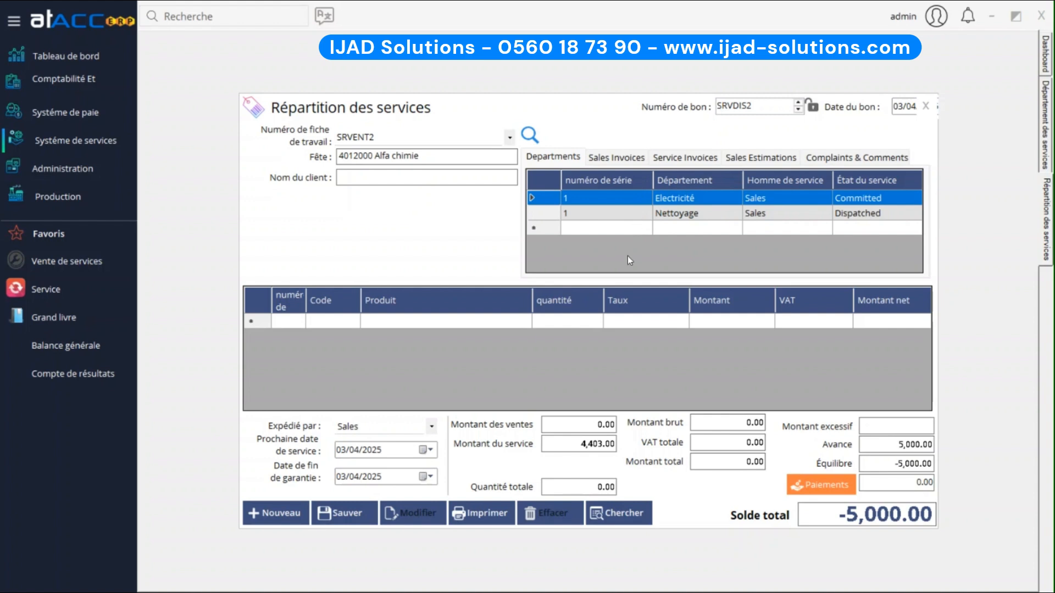
Step: Save the service dispatch voucher for SRVENT2 and close its Service Dispatch print preview
left_click(479, 319)
left_click(495, 511)
left_click(592, 332)
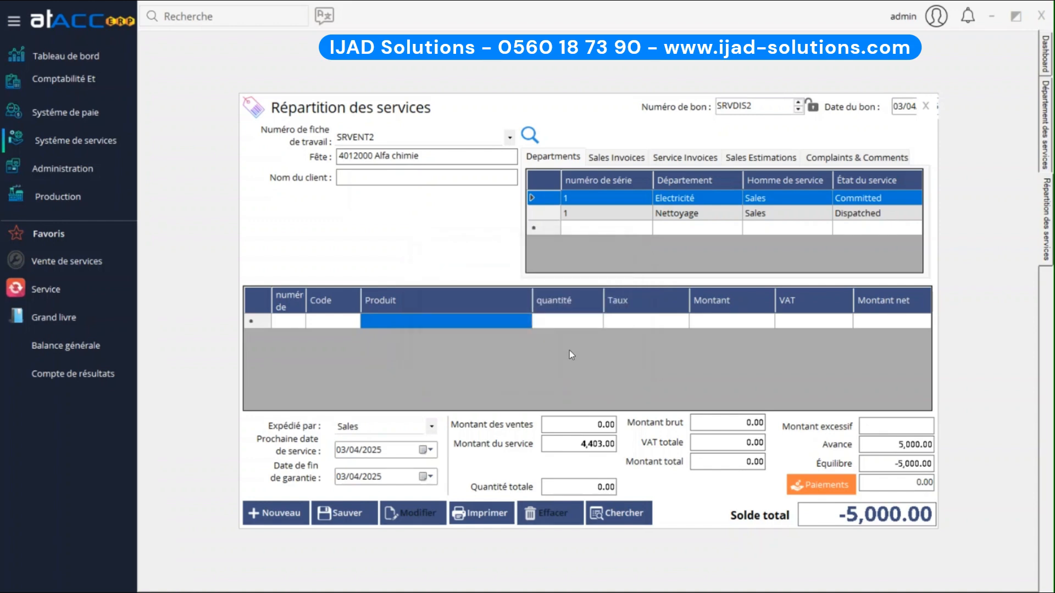
left_click(354, 514)
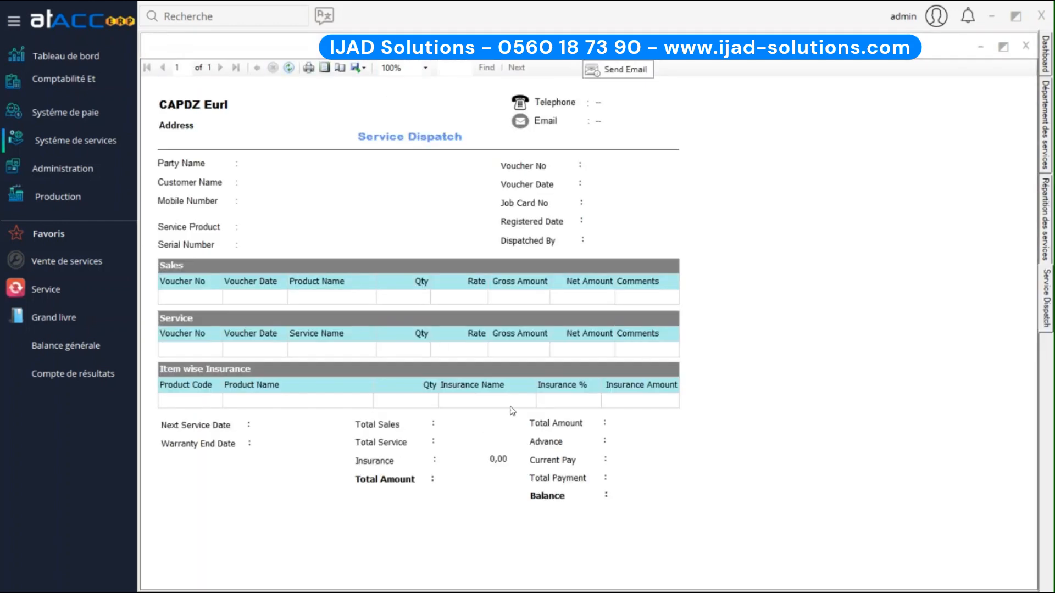
left_click(1025, 46)
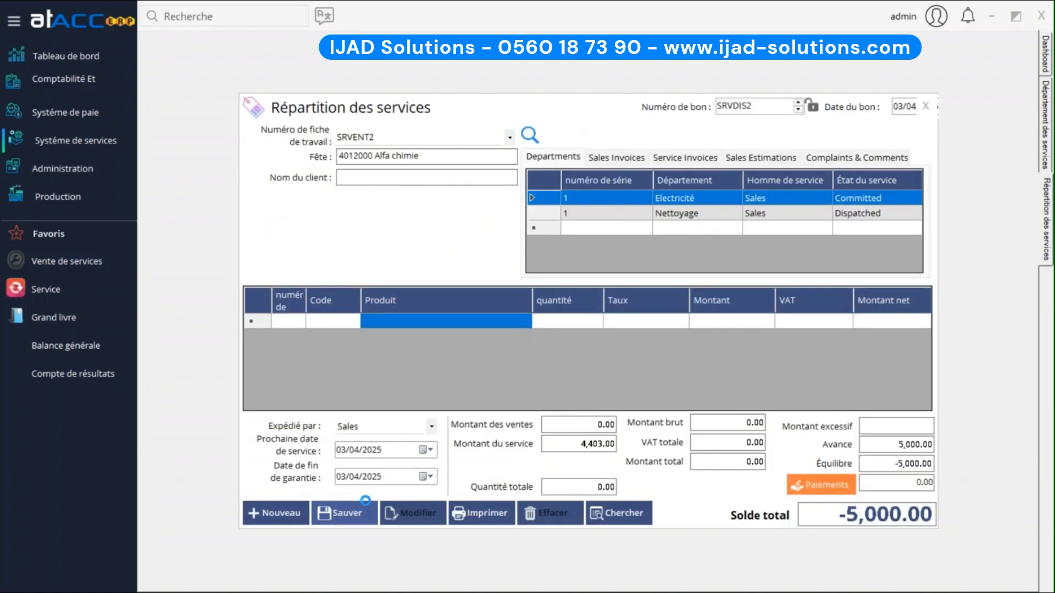
left_click(574, 332)
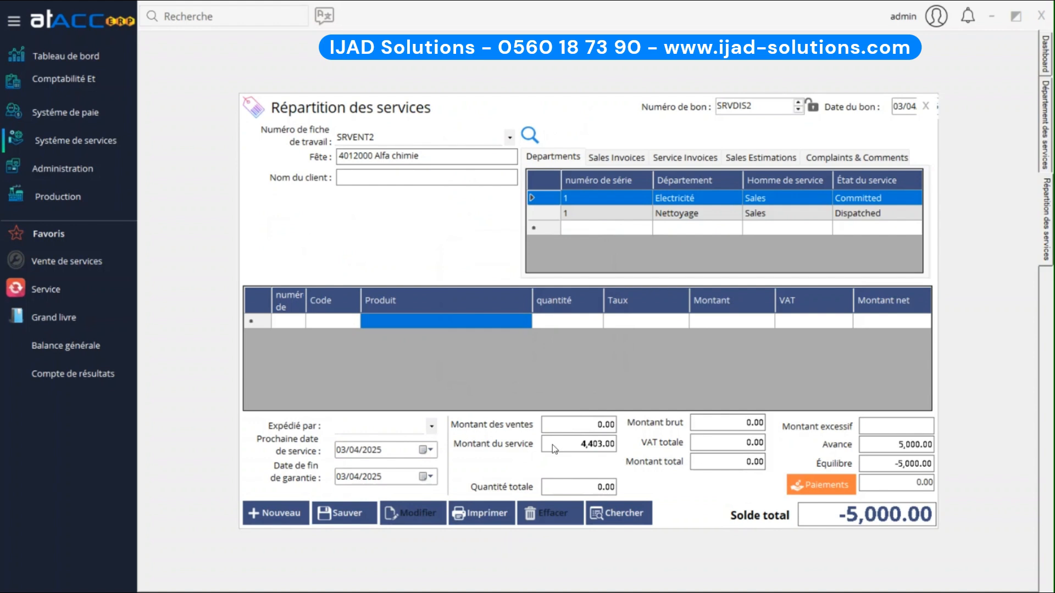
Step: Look up and open the saved dispatch voucher SRVDIS2, and generate its printable Service Dispatch report
left_click(620, 521)
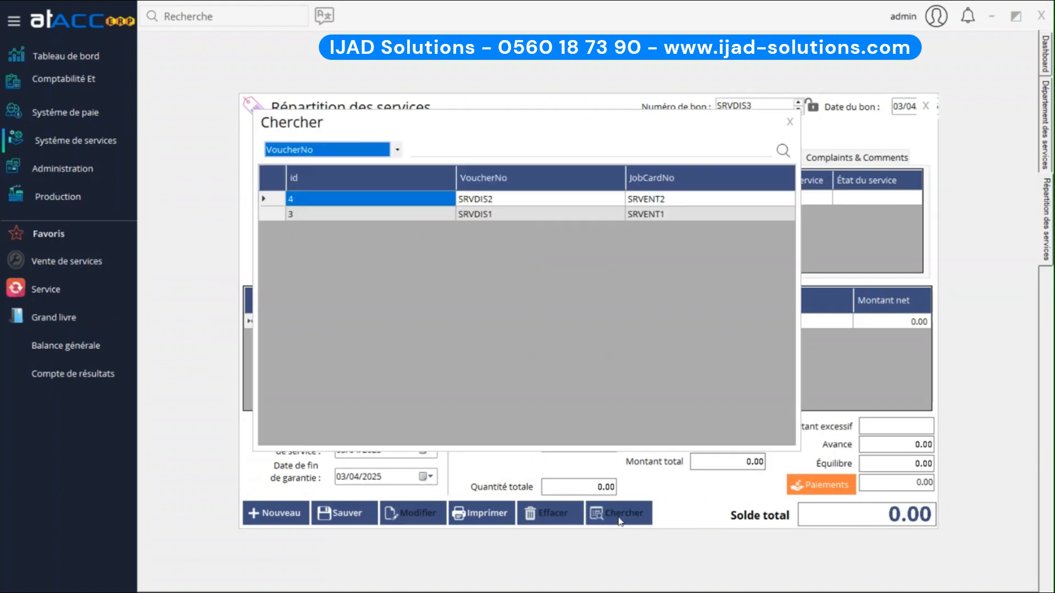
double_click(609, 213)
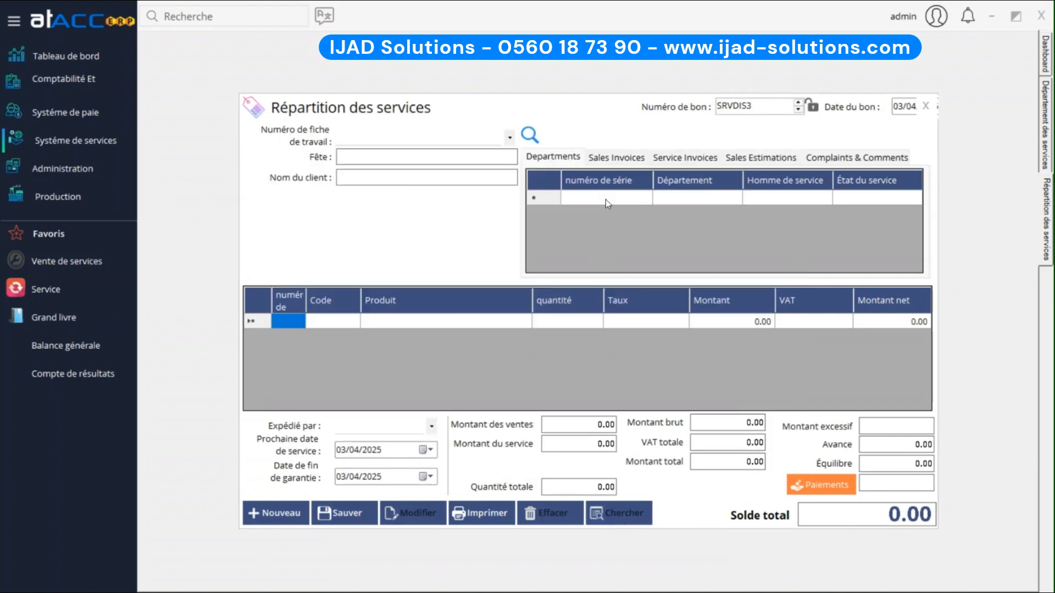
left_click(496, 512)
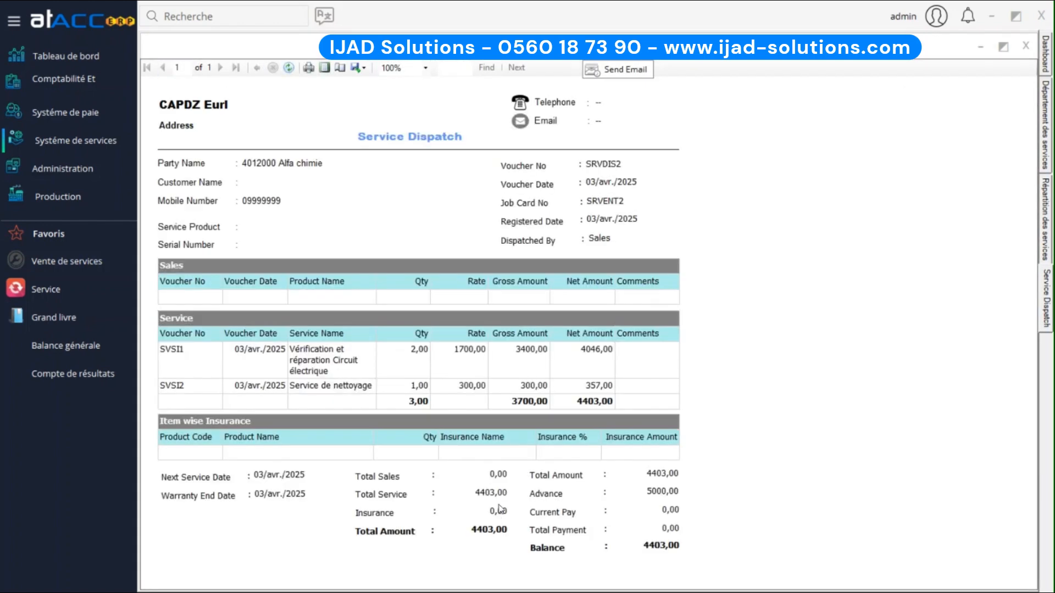